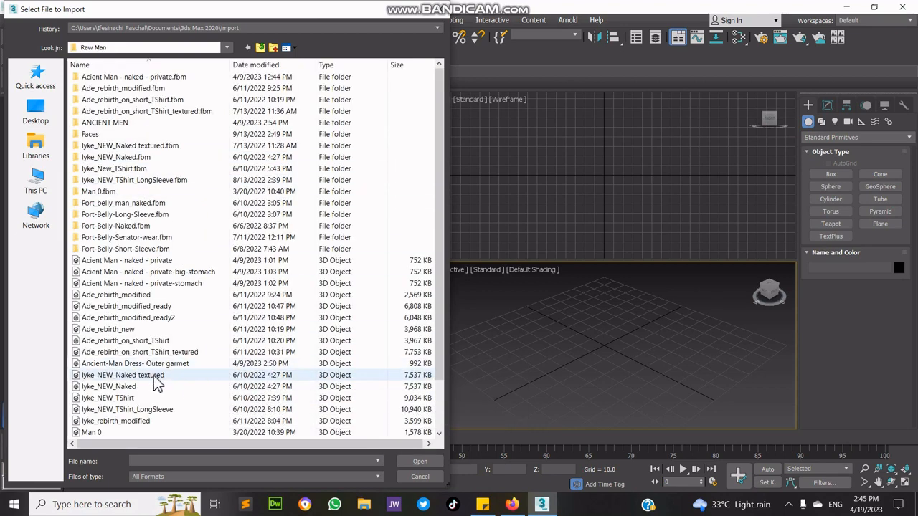
# Import the Iyke_NEW_TShirt model from the Raw Man folder, keeping the offered import settings.
pyautogui.click(133, 329)
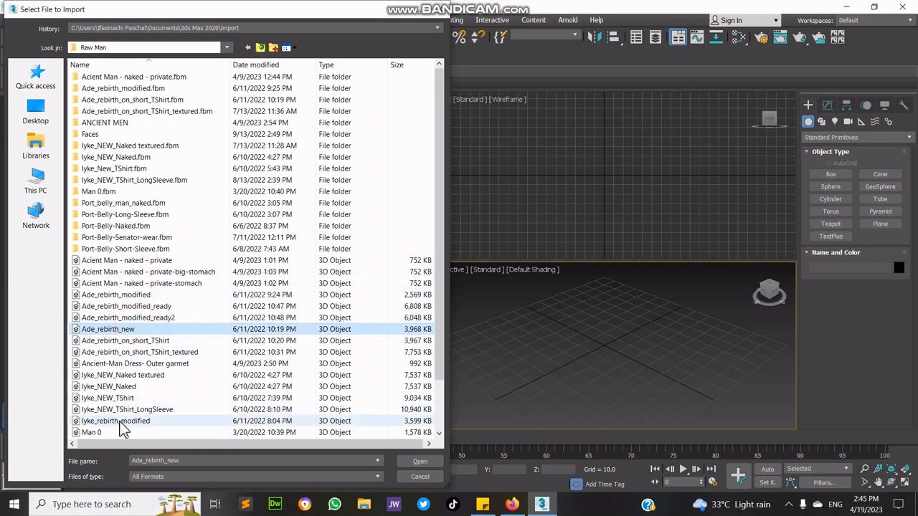
pyautogui.doubleClick(126, 399)
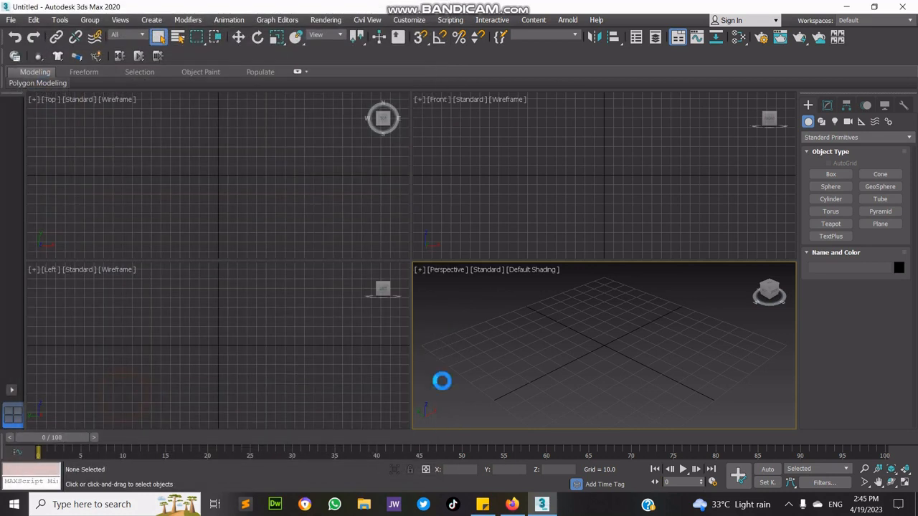
pyautogui.click(525, 375)
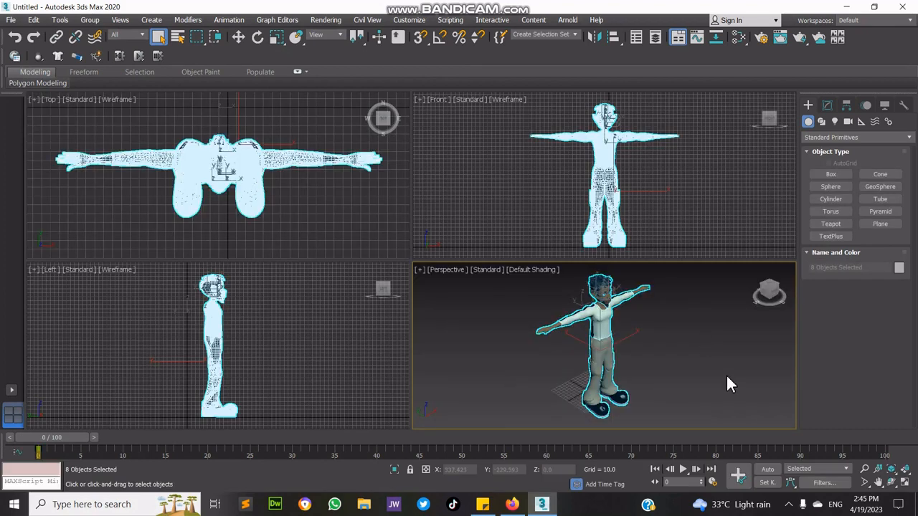
# Examine the imported character from the side and the front in a maximized Perspective viewport.
pyautogui.click(904, 482)
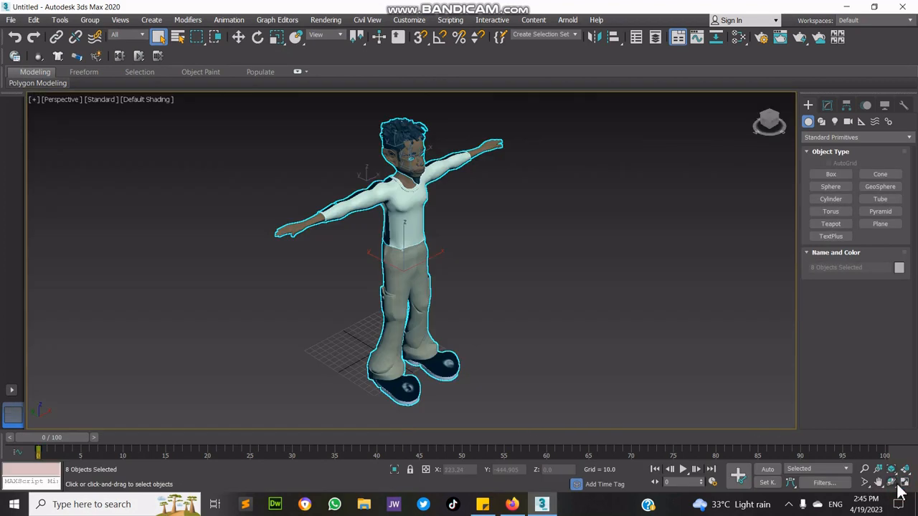
pyautogui.click(904, 481)
pyautogui.click(904, 482)
pyautogui.click(891, 482)
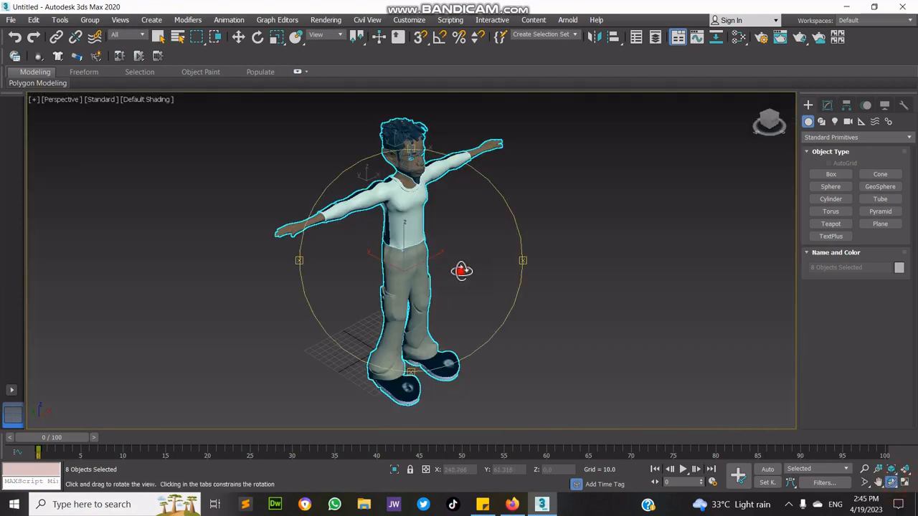
pyautogui.moveTo(464, 269); pyautogui.dragTo(508, 236)
pyautogui.moveTo(438, 209); pyautogui.dragTo(453, 116)
pyautogui.moveTo(394, 117); pyautogui.dragTo(359, 121)
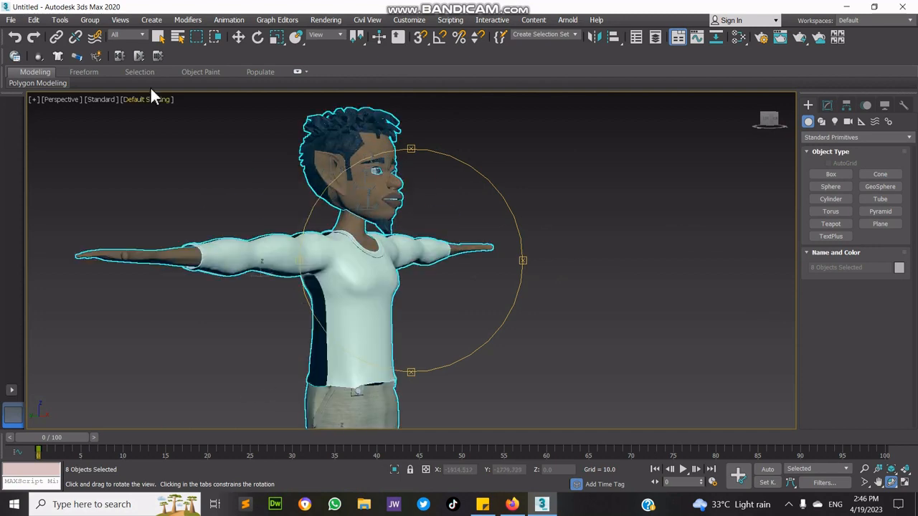
pyautogui.moveTo(501, 240); pyautogui.dragTo(419, 232)
# Export the character as an FBX file named Character 1 to the Downloads folder, keeping the offered export settings.
pyautogui.click(13, 21)
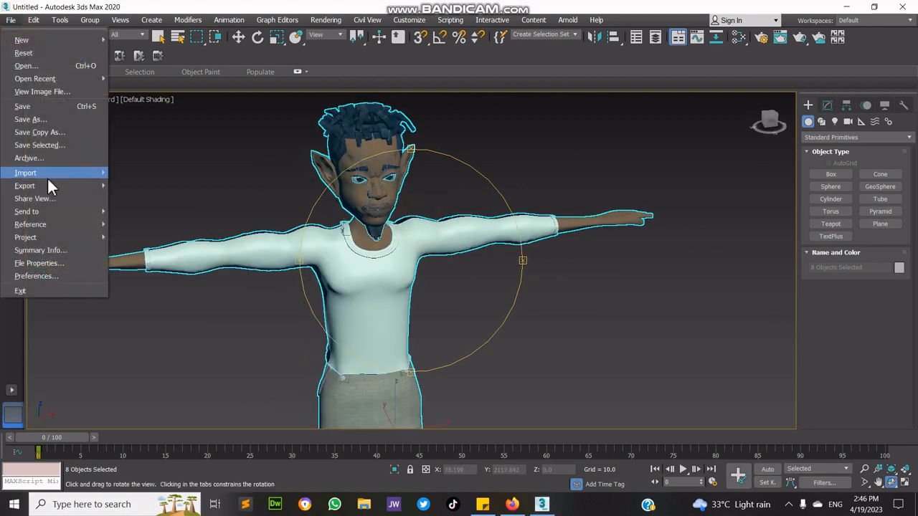
pyautogui.moveTo(33, 185)
pyautogui.click(131, 185)
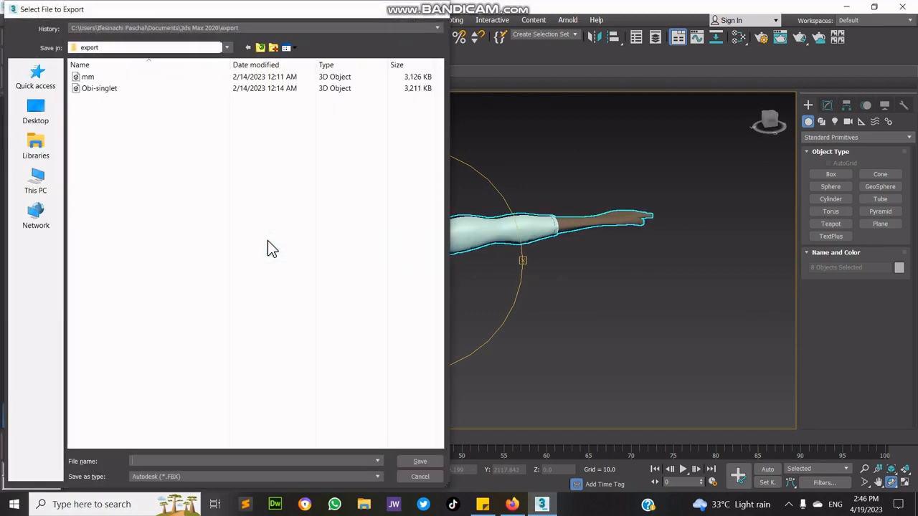
pyautogui.click(136, 50)
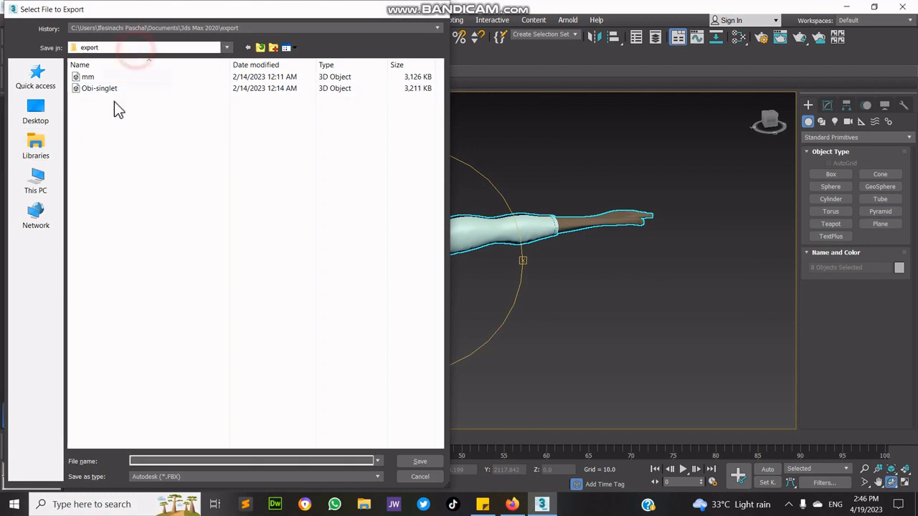
pyautogui.click(119, 96)
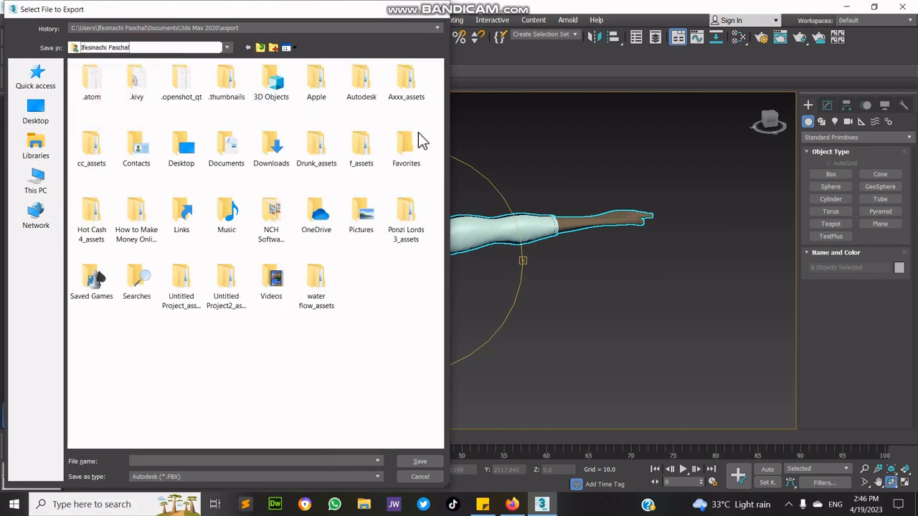
pyautogui.doubleClick(270, 155)
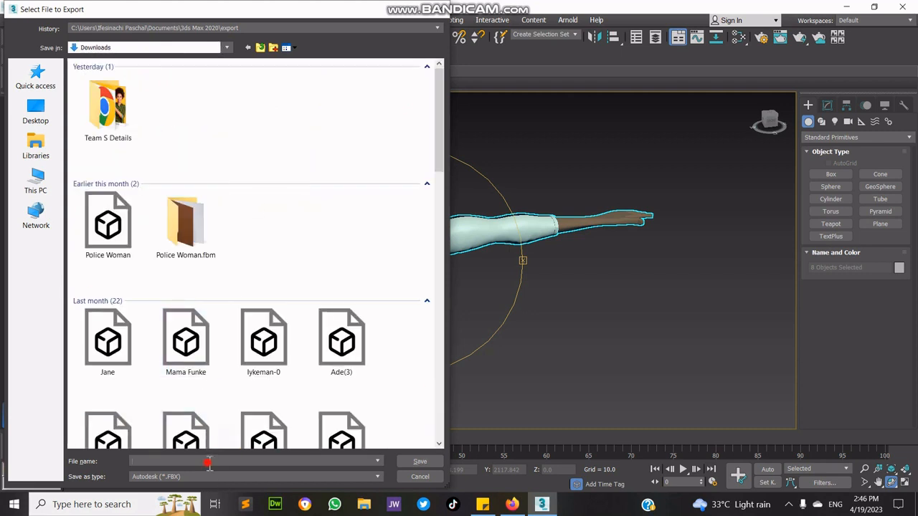
pyautogui.click(210, 461)
pyautogui.write('Character 1')
pyautogui.press('Return')
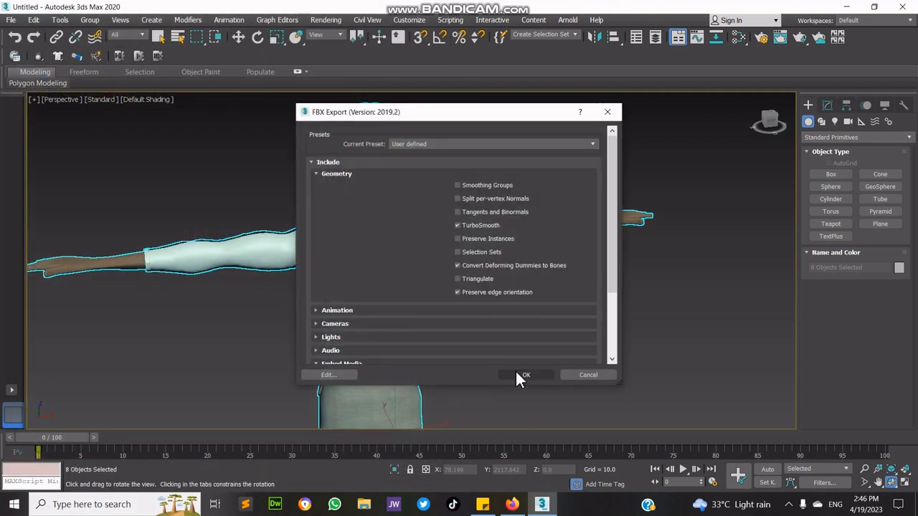
pyautogui.click(522, 375)
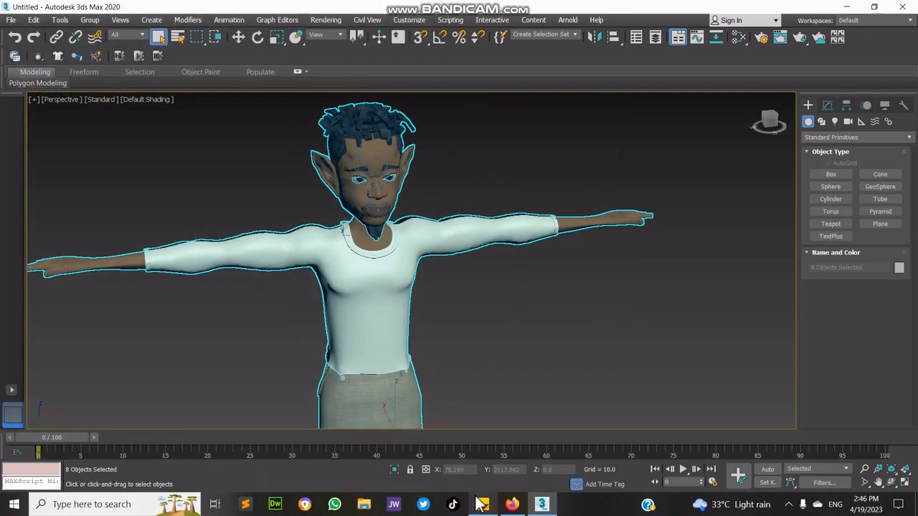
# Check in File Explorer that the Downloads folder contains the exported Character 1 file.
pyautogui.click(481, 504)
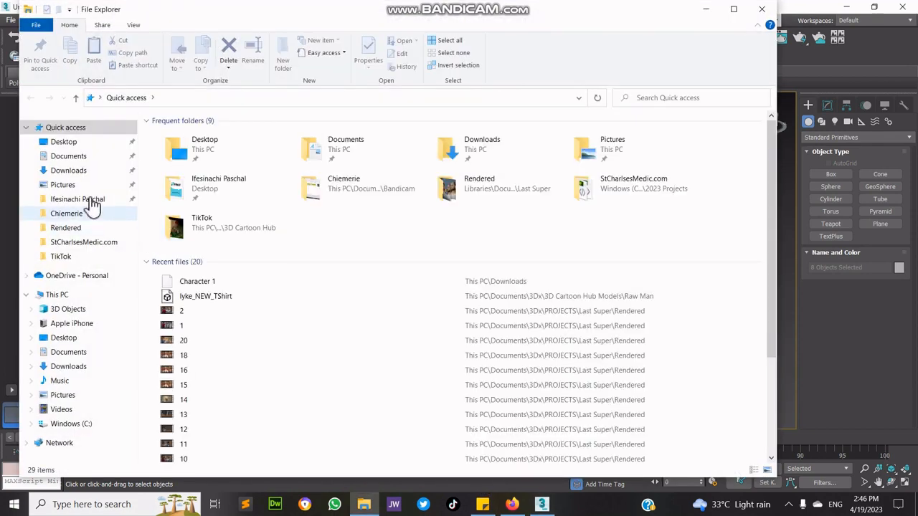
pyautogui.click(77, 159)
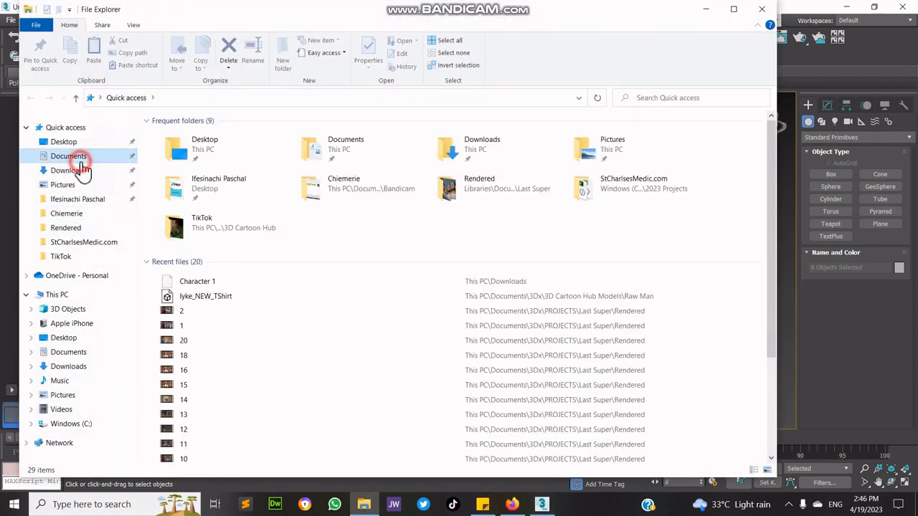
pyautogui.click(79, 170)
pyautogui.click(167, 169)
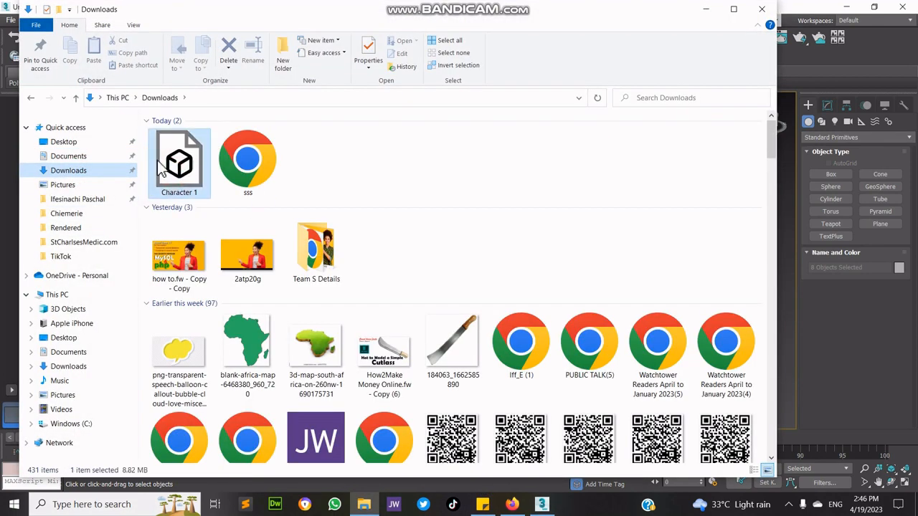
pyautogui.click(706, 8)
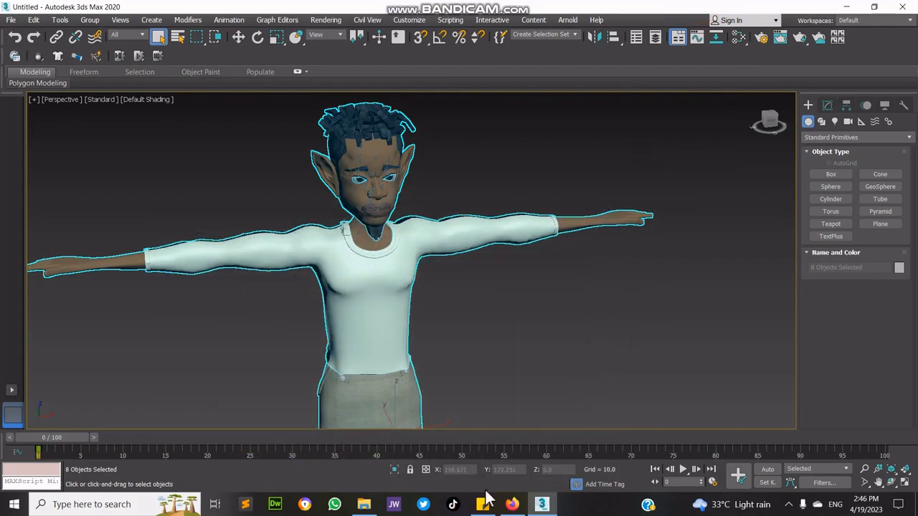
# Switch to Firefox, open mixamo.com in a new tab and log in to Mixamo.
pyautogui.click(512, 504)
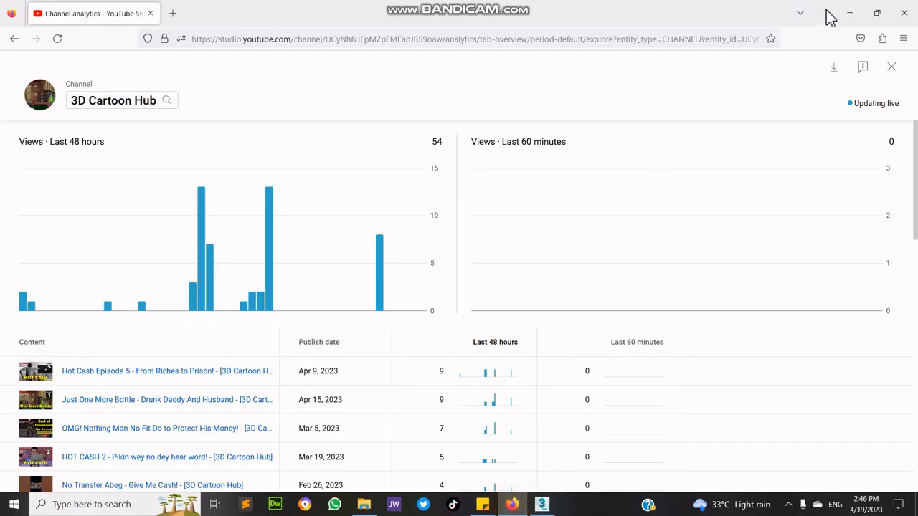
pyautogui.click(172, 12)
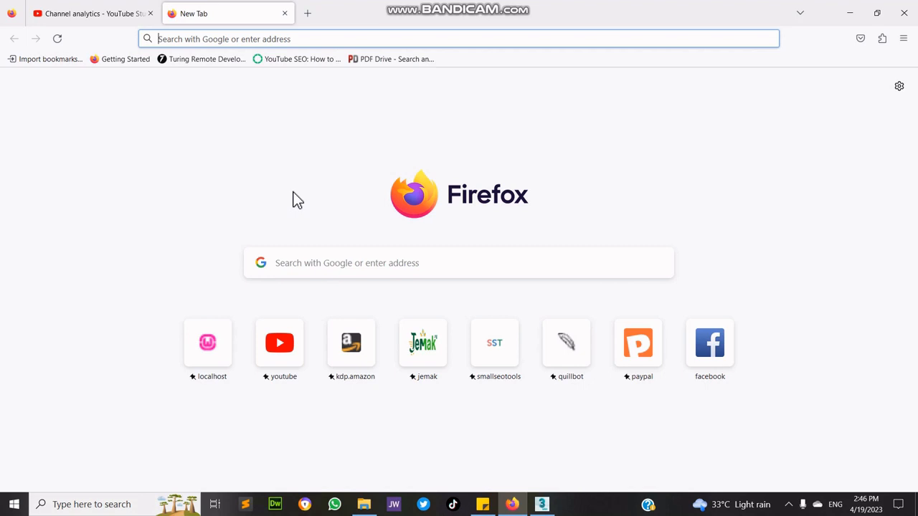
pyautogui.write('mi')
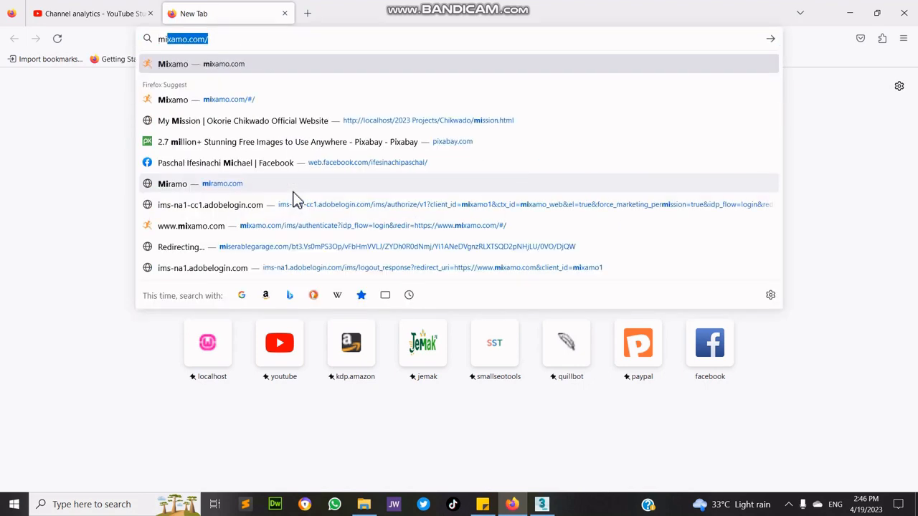
pyautogui.write('xamo.com')
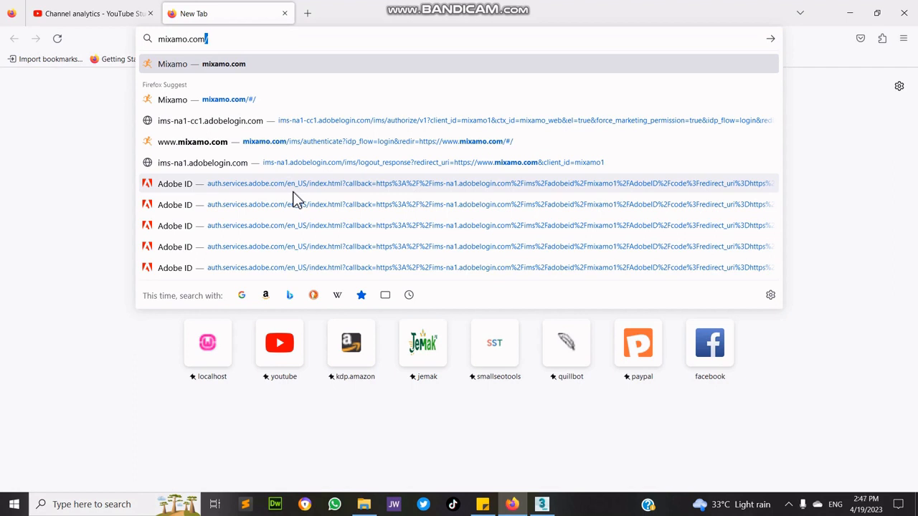
pyautogui.press('Return')
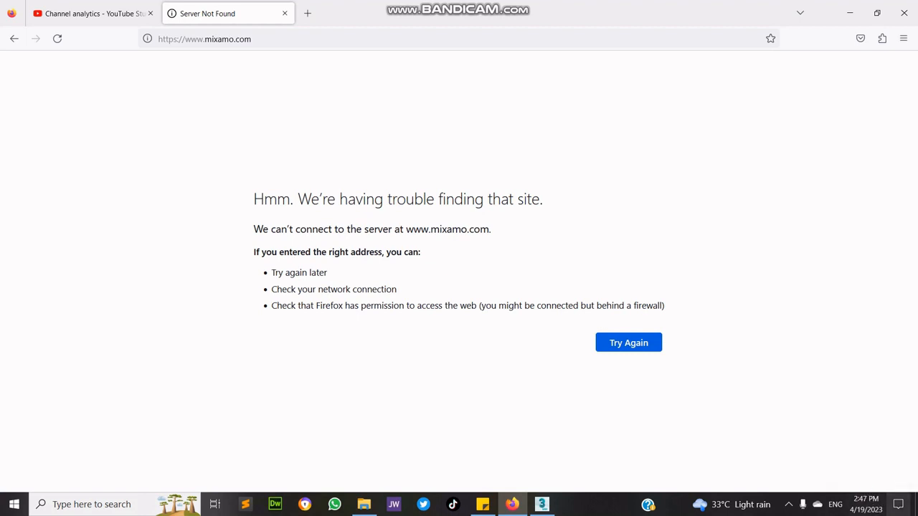
pyautogui.click(650, 346)
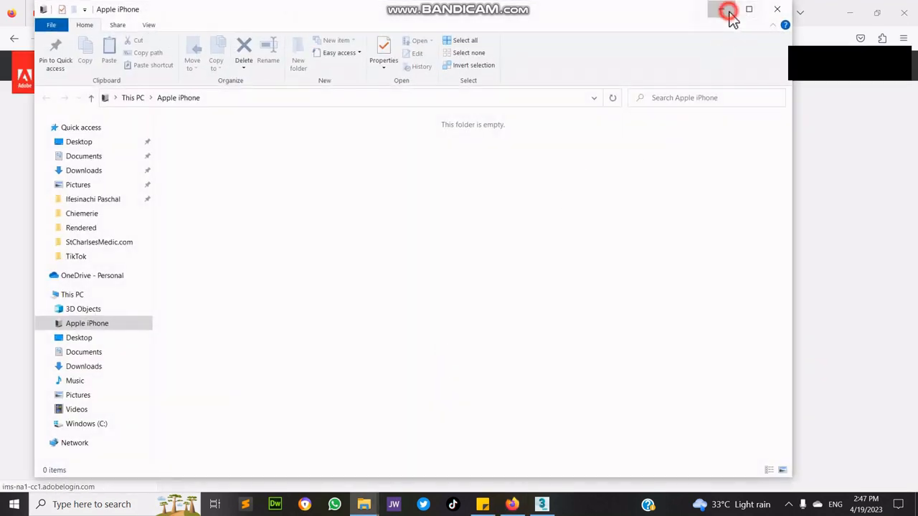
pyautogui.click(721, 8)
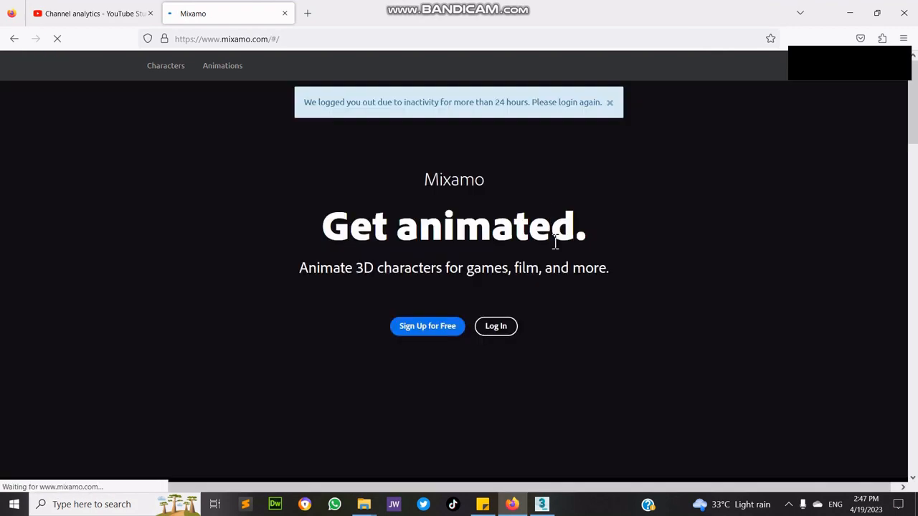
pyautogui.click(495, 327)
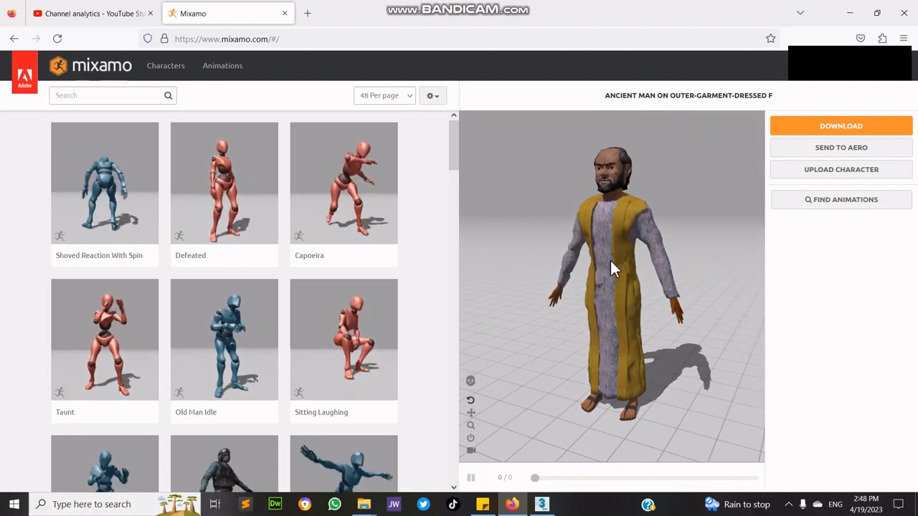
# Upload the Character 1 file from the Downloads folder to Mixamo as a new character.
pyautogui.click(825, 169)
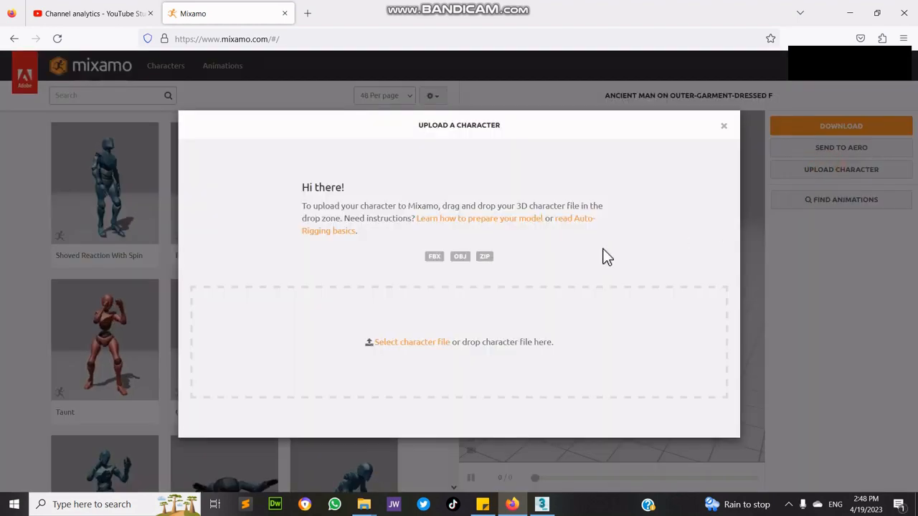
pyautogui.click(410, 342)
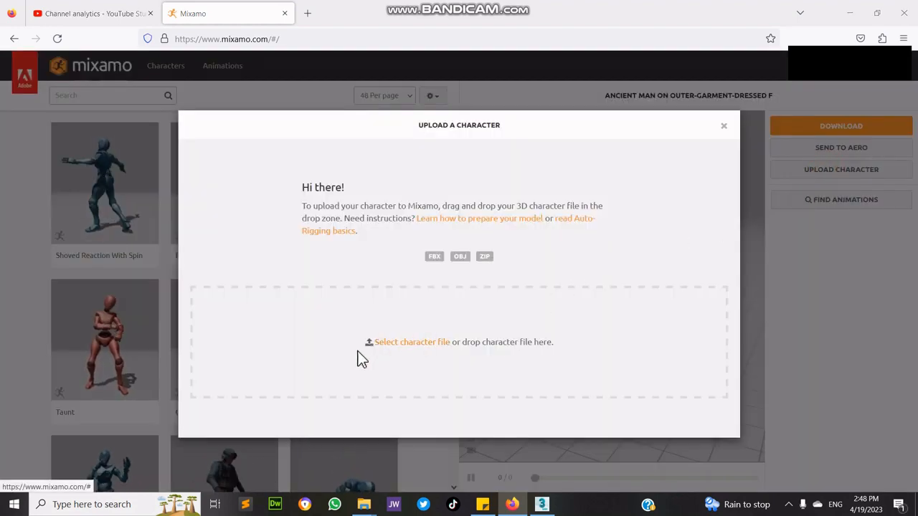
pyautogui.click(44, 121)
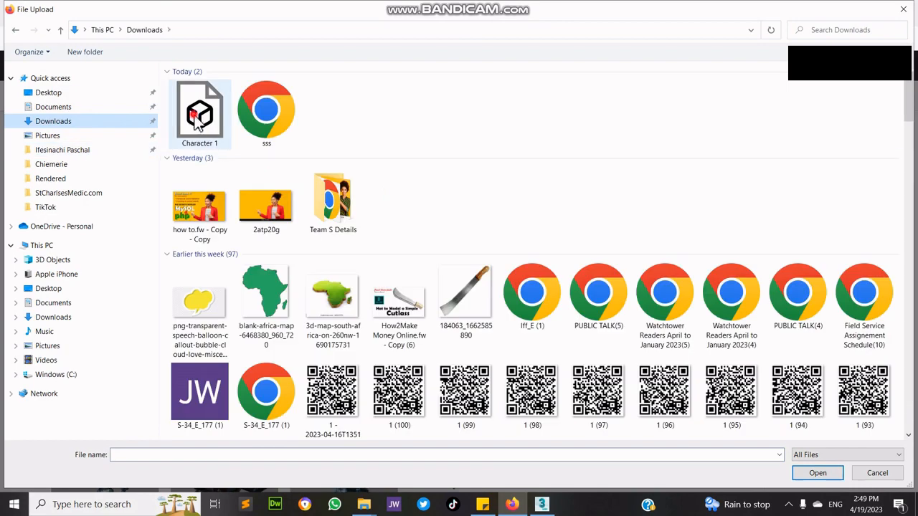
pyautogui.doubleClick(195, 114)
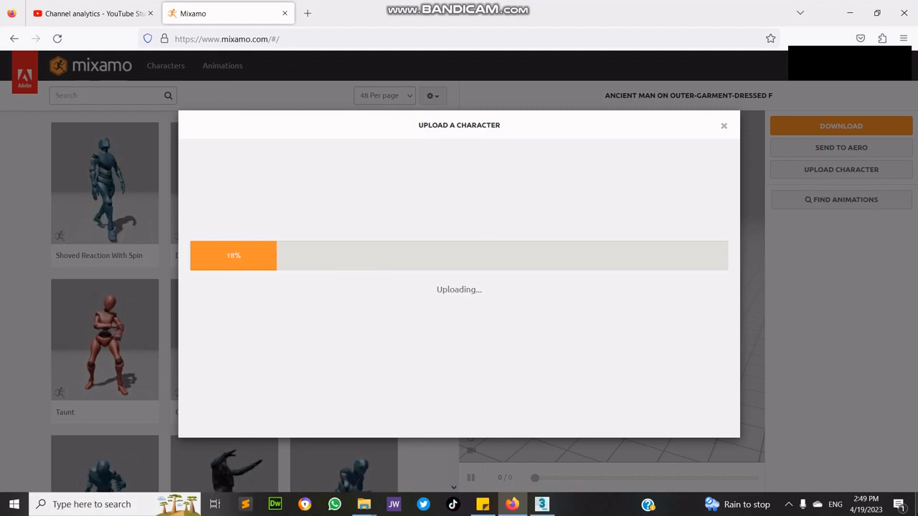
pyautogui.click(899, 505)
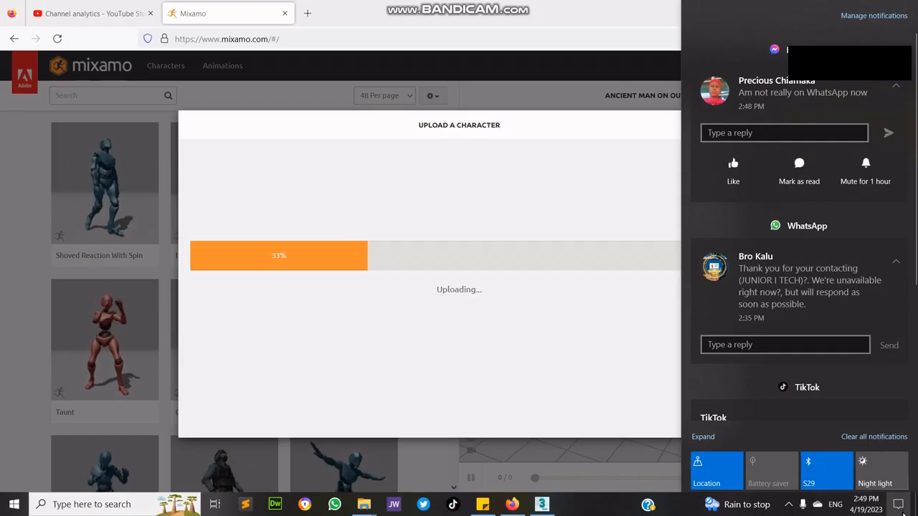
pyautogui.click(535, 20)
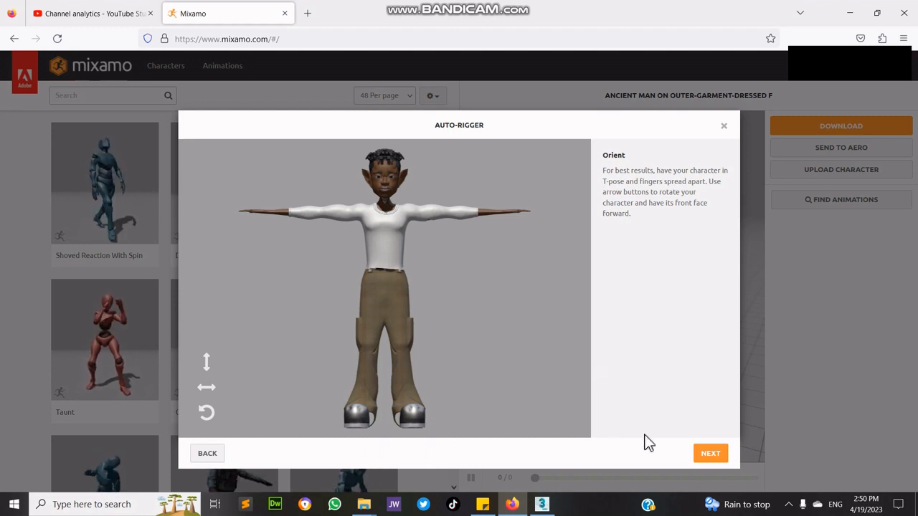
# Place the symmetric chin, wrist, elbow, knee and groin markers on the character and start auto-rigging with the Standard Skeleton (65).
pyautogui.click(710, 459)
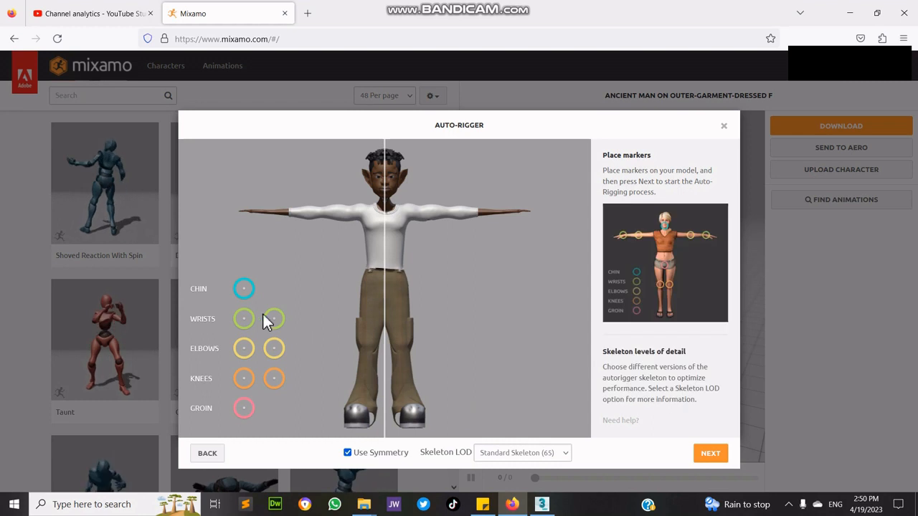
pyautogui.moveTo(247, 302)
pyautogui.mouseDown()
pyautogui.moveTo(327, 230)
pyautogui.moveTo(385, 200)
pyautogui.mouseUp()
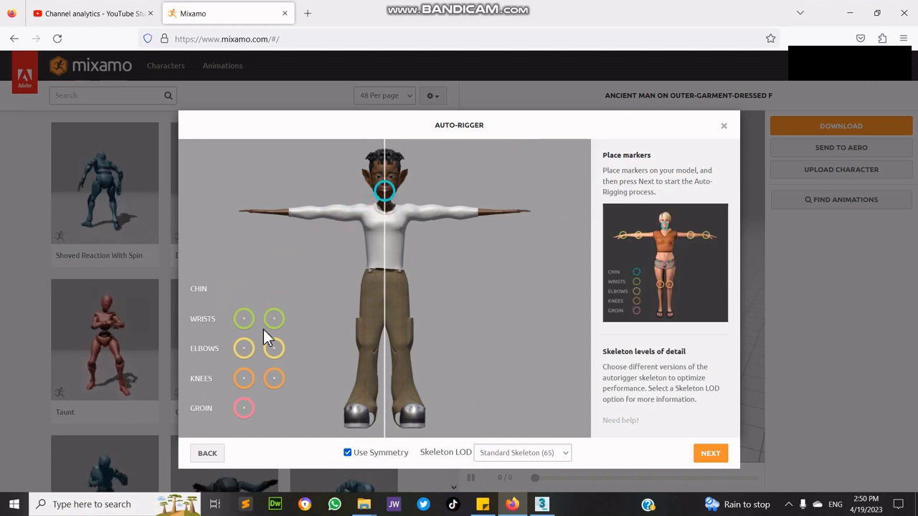
pyautogui.moveTo(246, 330)
pyautogui.mouseDown()
pyautogui.moveTo(281, 234)
pyautogui.moveTo(275, 213)
pyautogui.moveTo(271, 221)
pyautogui.mouseUp()
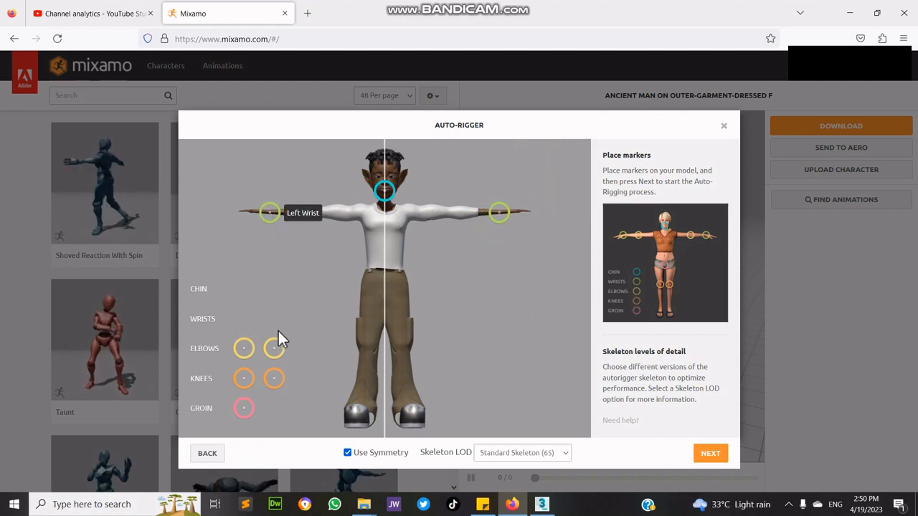
pyautogui.moveTo(244, 349); pyautogui.dragTo(324, 220)
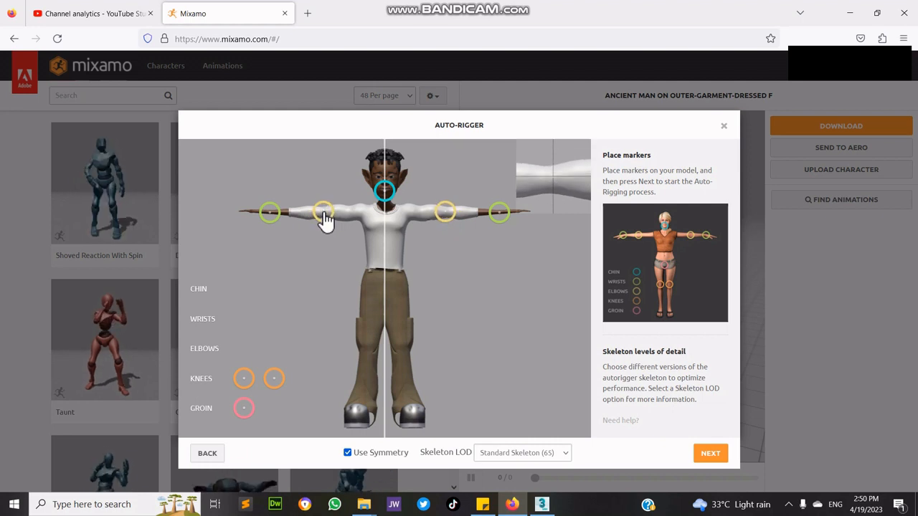
pyautogui.moveTo(245, 378); pyautogui.dragTo(367, 350)
pyautogui.moveTo(255, 415)
pyautogui.mouseDown()
pyautogui.moveTo(335, 314)
pyautogui.moveTo(383, 285)
pyautogui.mouseUp()
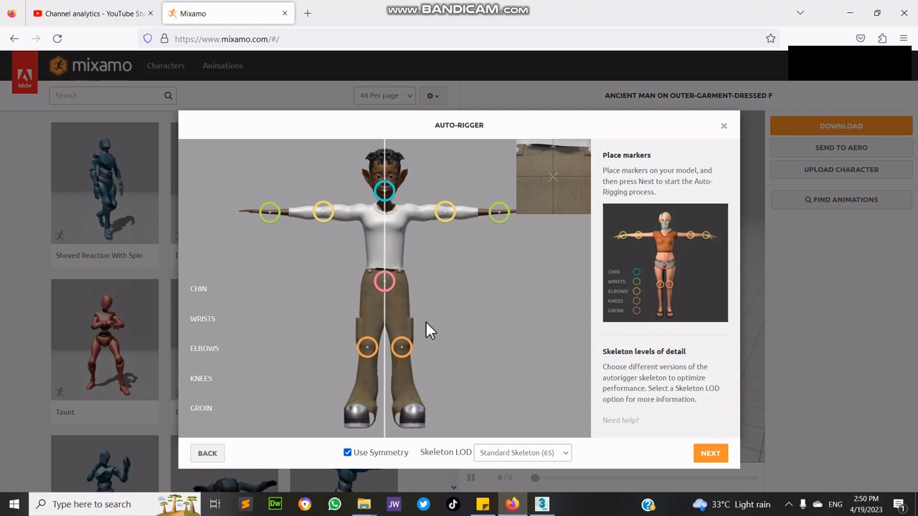
pyautogui.click(709, 454)
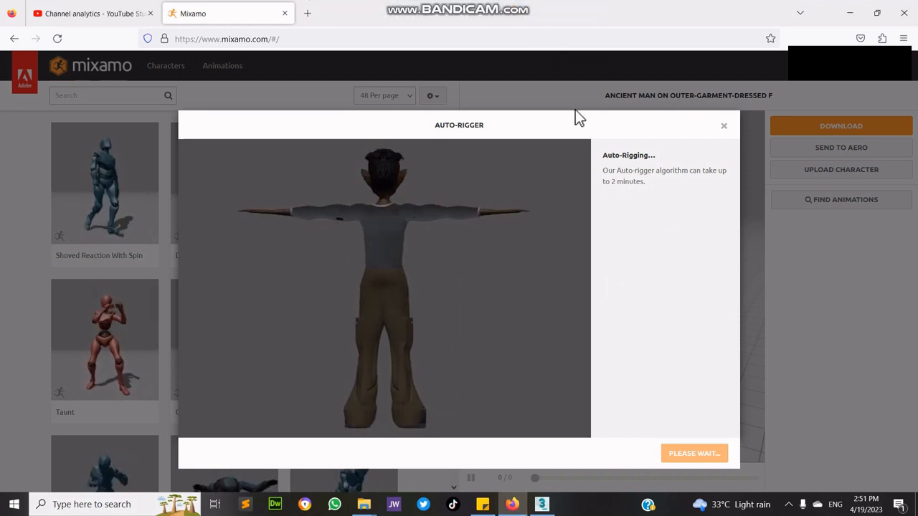
# Accept the auto-rigged character and download it as FBX Binary (.fbx) in T-pose.
pyautogui.moveTo(502, 14)
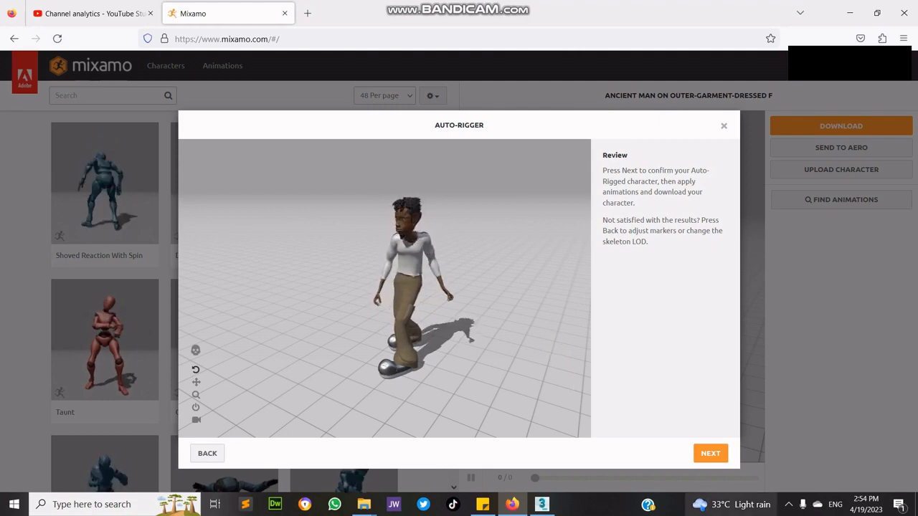
pyautogui.click(710, 454)
pyautogui.click(705, 455)
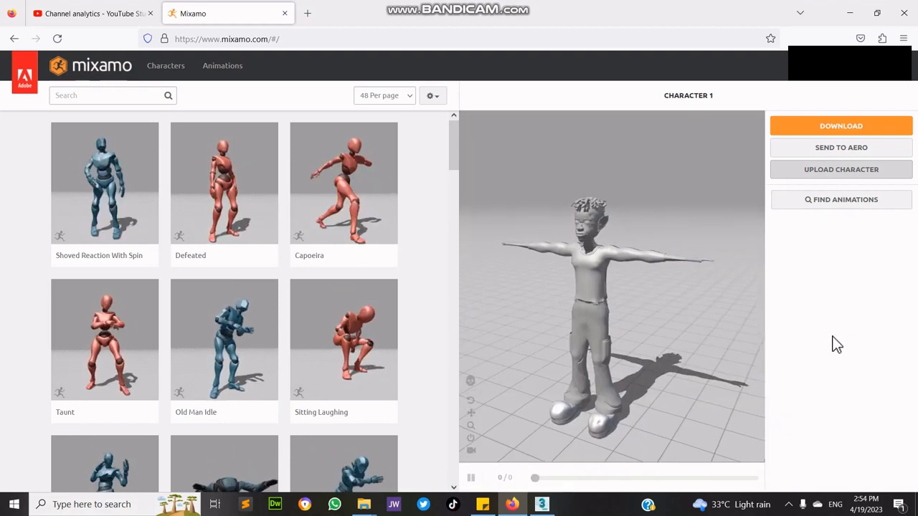
pyautogui.click(825, 127)
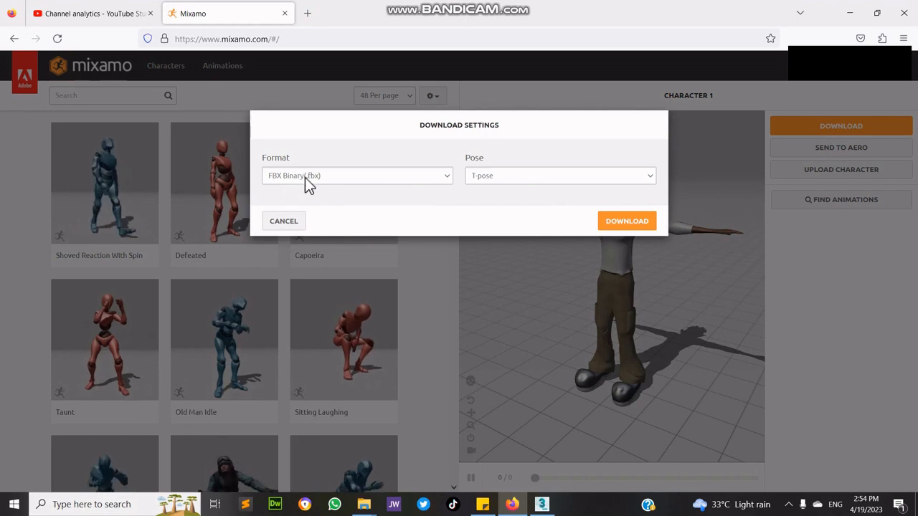
pyautogui.click(633, 225)
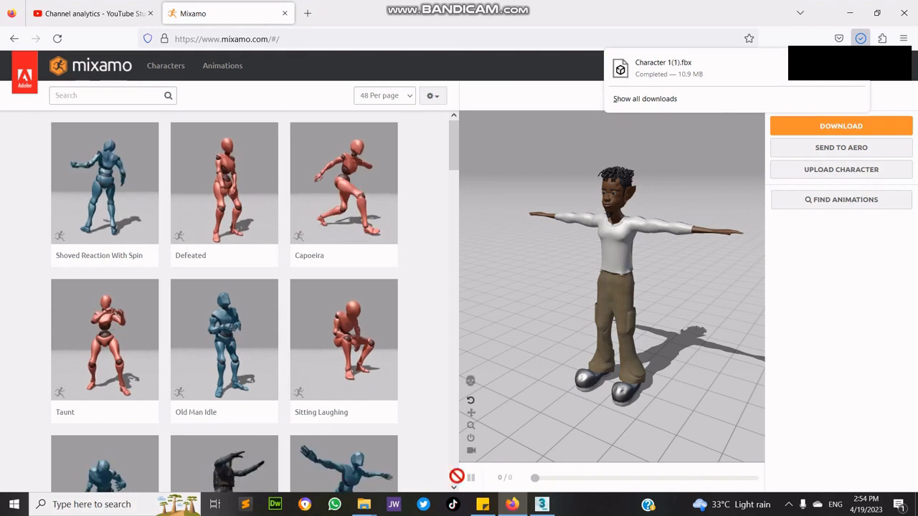
# Check in File Explorer that the Downloads folder contains the downloaded Character 1(1) file.
pyautogui.click(364, 504)
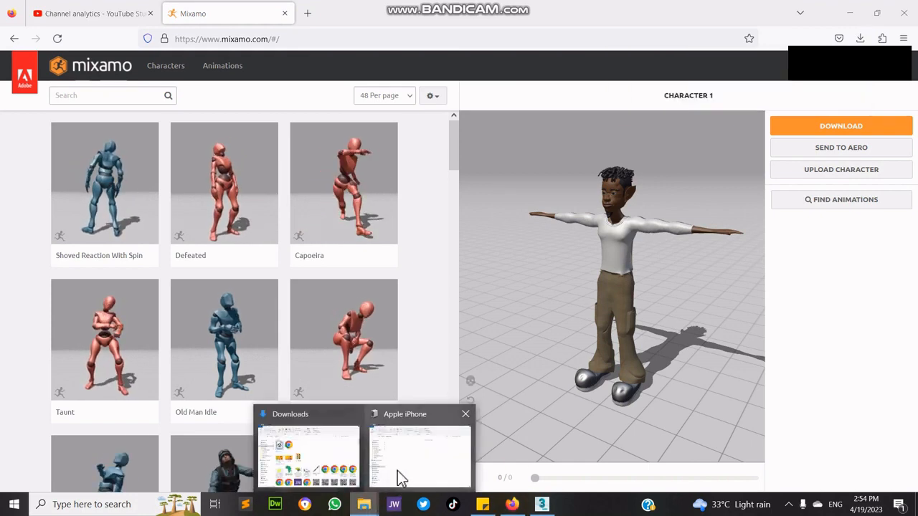
pyautogui.click(344, 452)
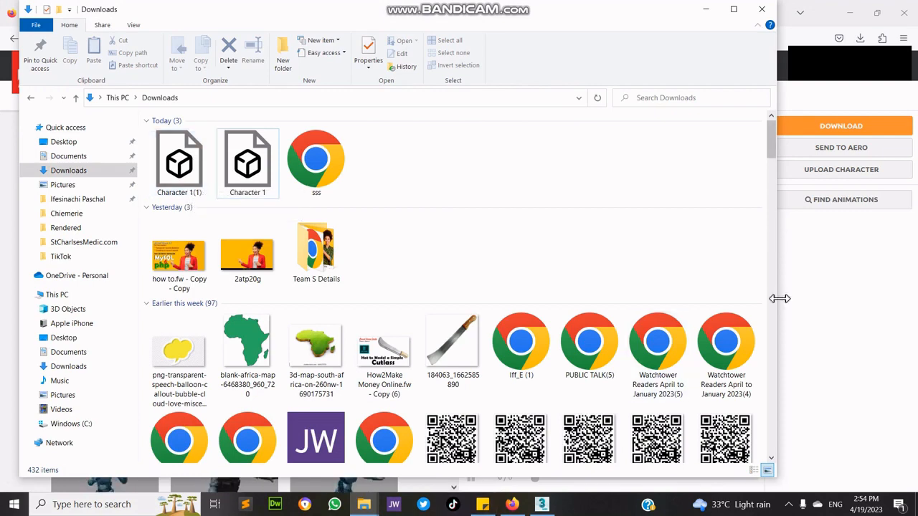
pyautogui.click(825, 312)
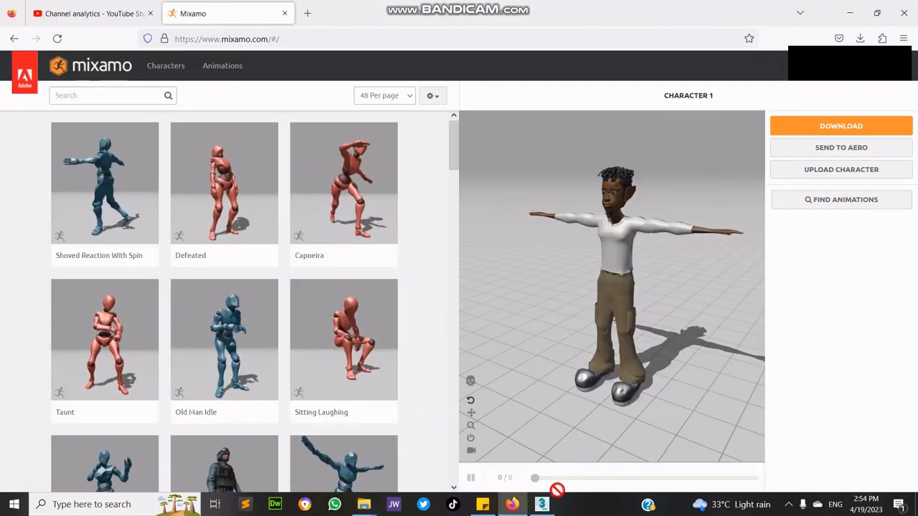
# Switch to 3ds Max and reset the scene to an empty one.
pyautogui.click(542, 505)
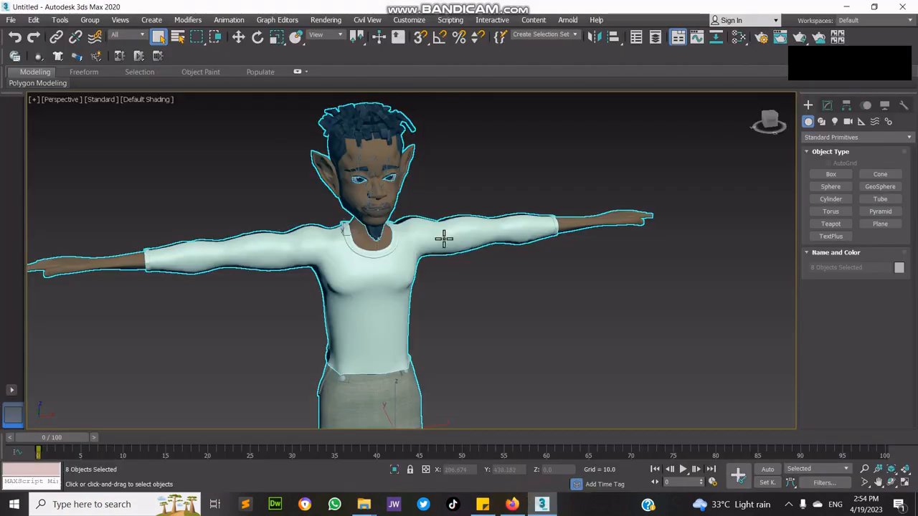
pyautogui.click(15, 20)
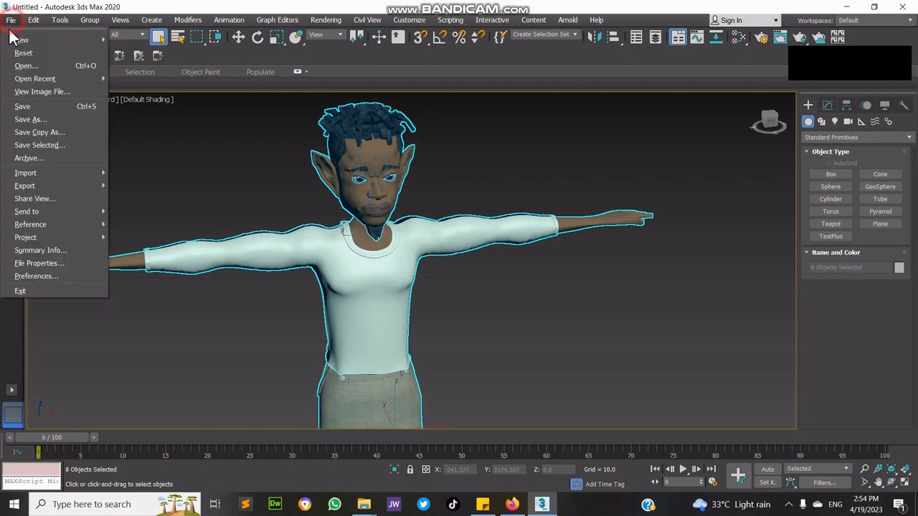
pyautogui.click(40, 52)
pyautogui.click(470, 273)
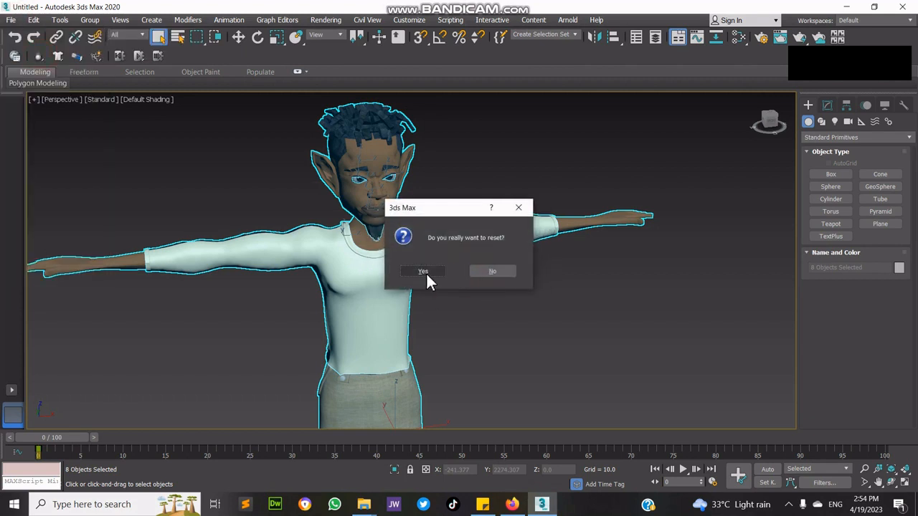
pyautogui.click(436, 272)
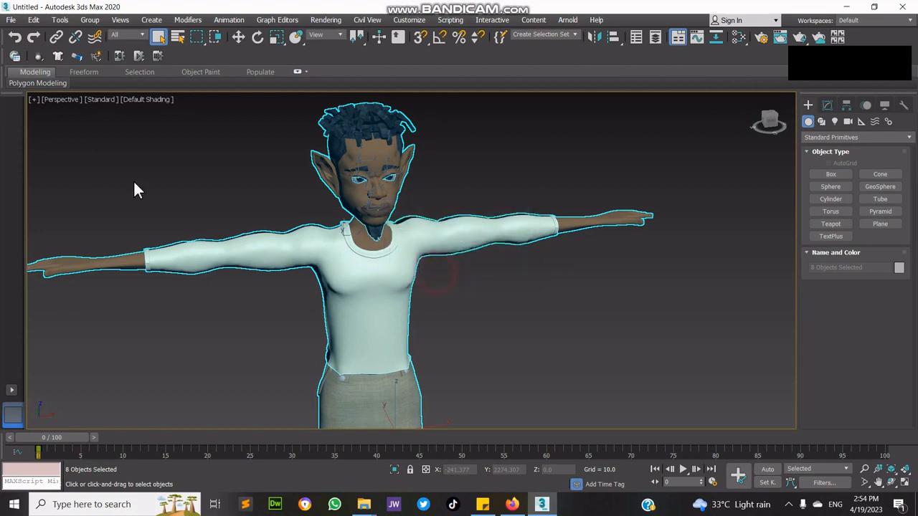
# Import the rigged Character 1(1) file from the Downloads folder, keeping the offered FBX import settings.
pyautogui.click(11, 21)
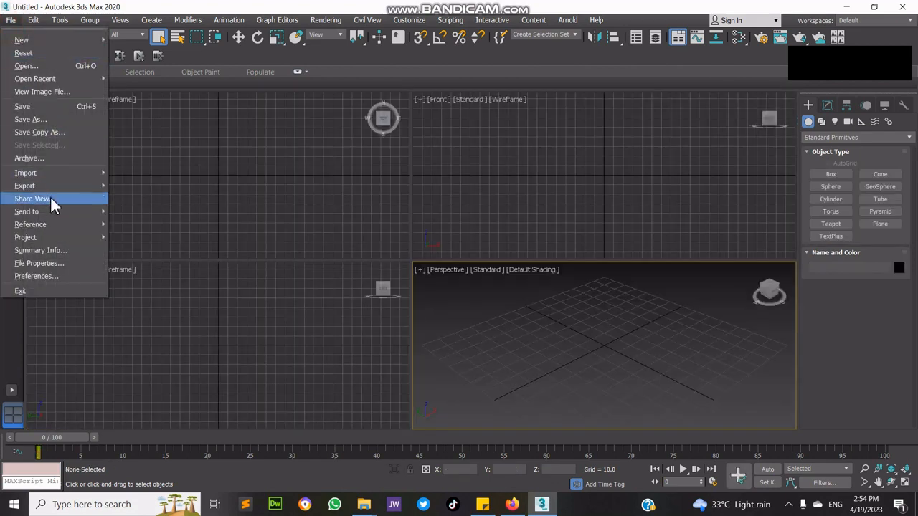
pyautogui.moveTo(50, 175)
pyautogui.click(154, 175)
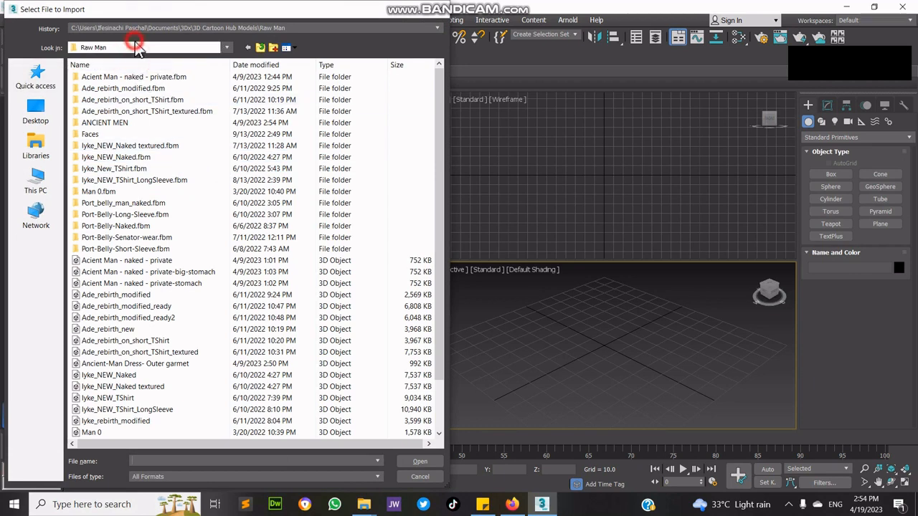
pyautogui.click(136, 48)
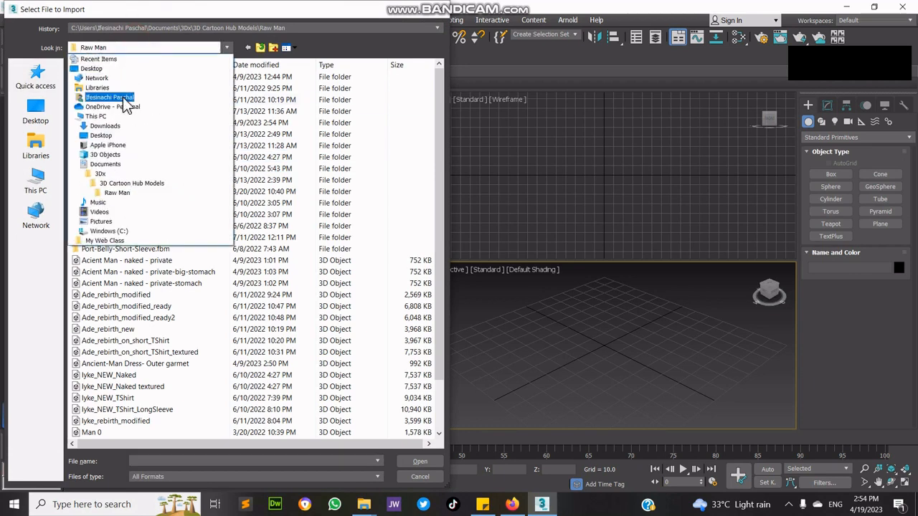
pyautogui.click(122, 98)
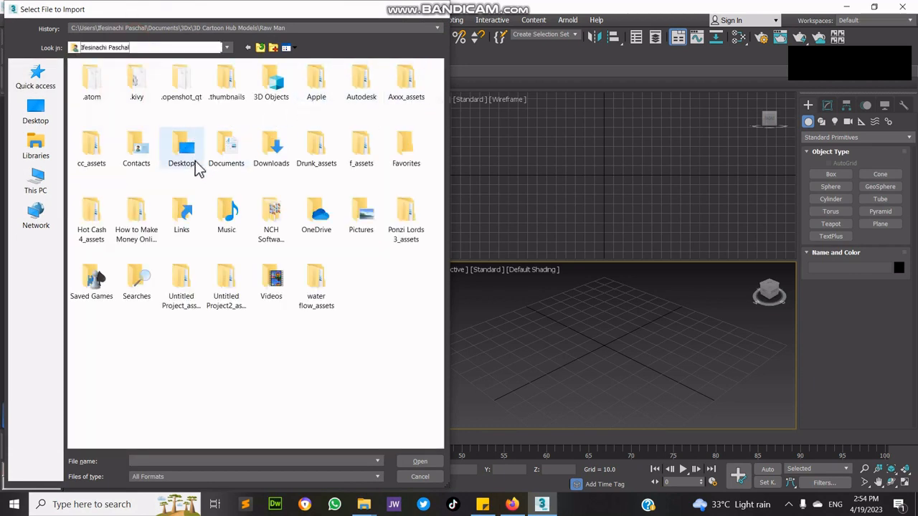
pyautogui.doubleClick(272, 149)
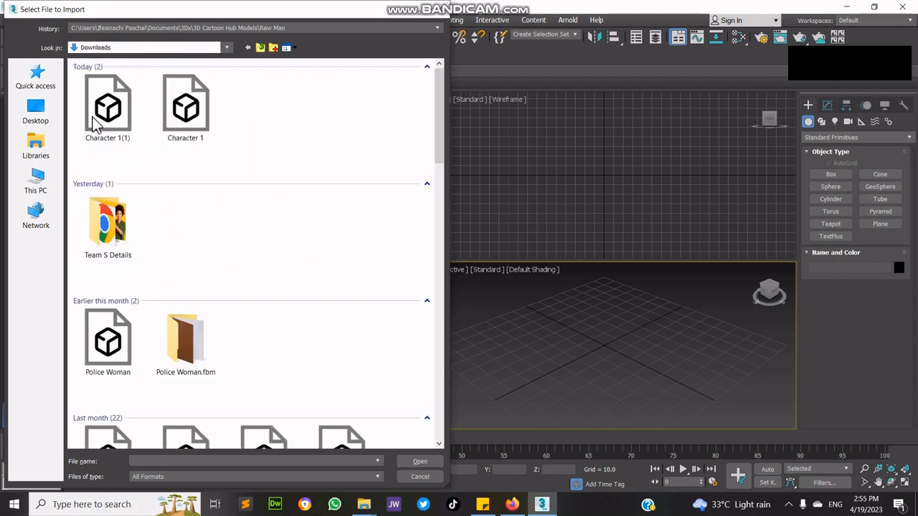
pyautogui.doubleClick(95, 119)
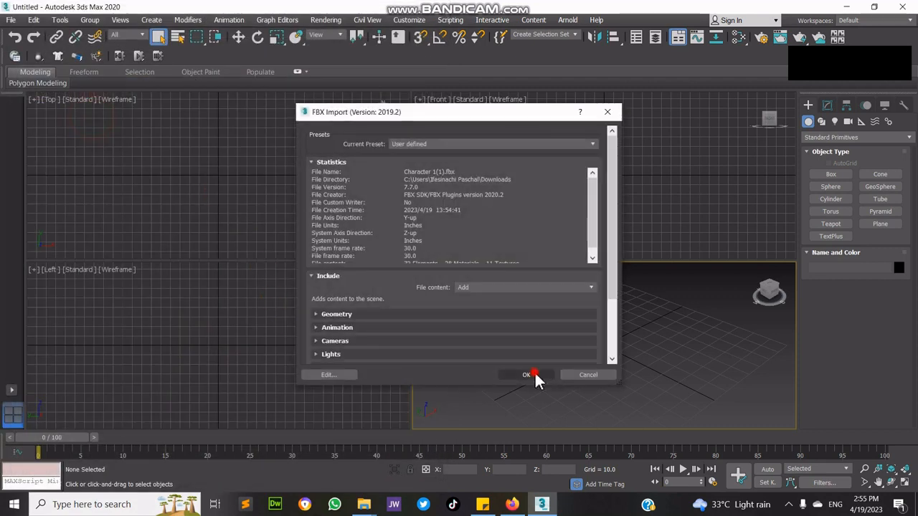
pyautogui.click(533, 375)
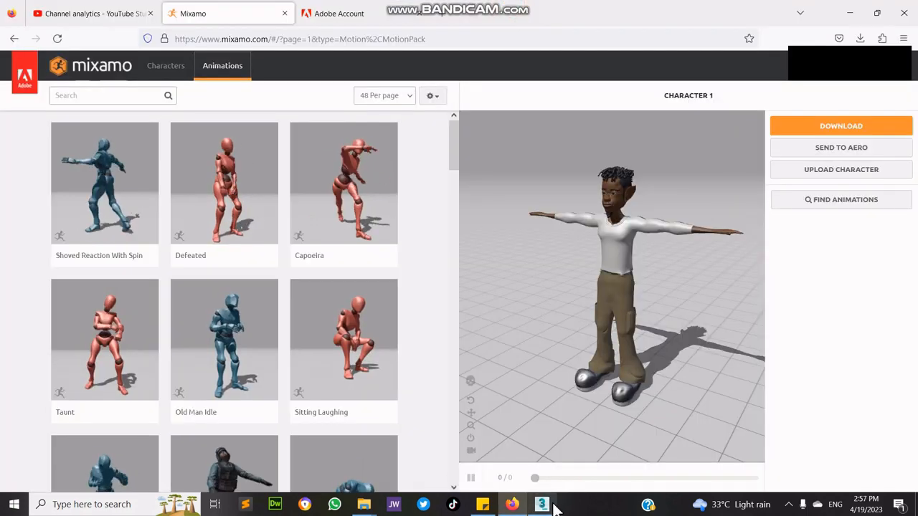
# Return to 3ds Max, maximize the Perspective viewport and run the AutoBiped script from Documents, 3Dx, 3D Cartoon Hub Models, Rigged, AutoBiped.
pyautogui.click(549, 505)
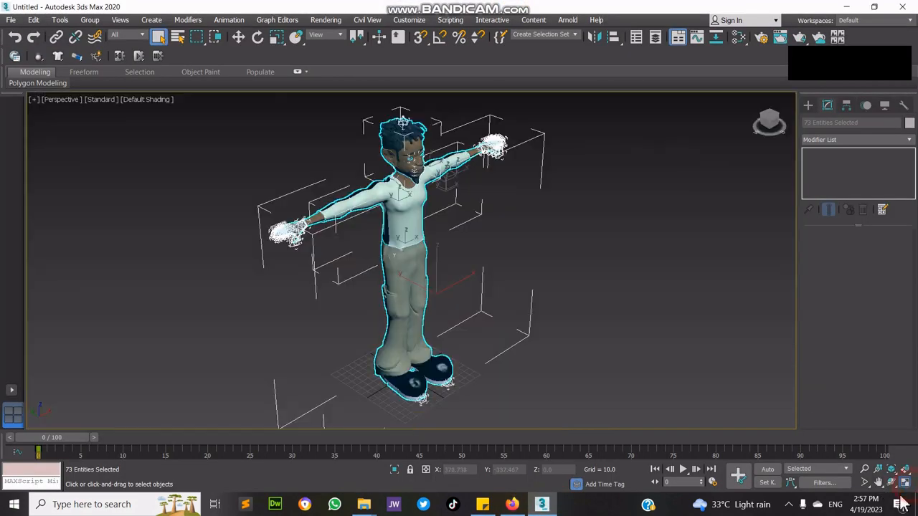
pyautogui.click(904, 483)
pyautogui.click(463, 23)
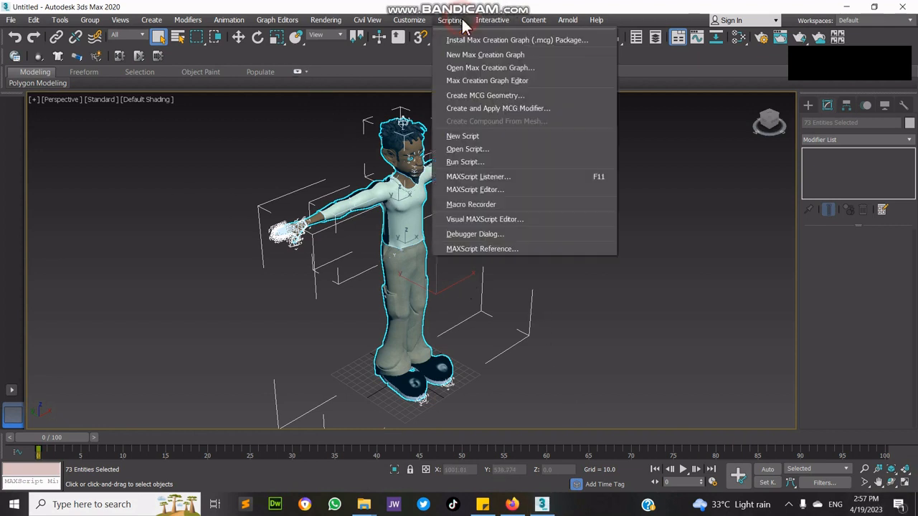
pyautogui.click(476, 161)
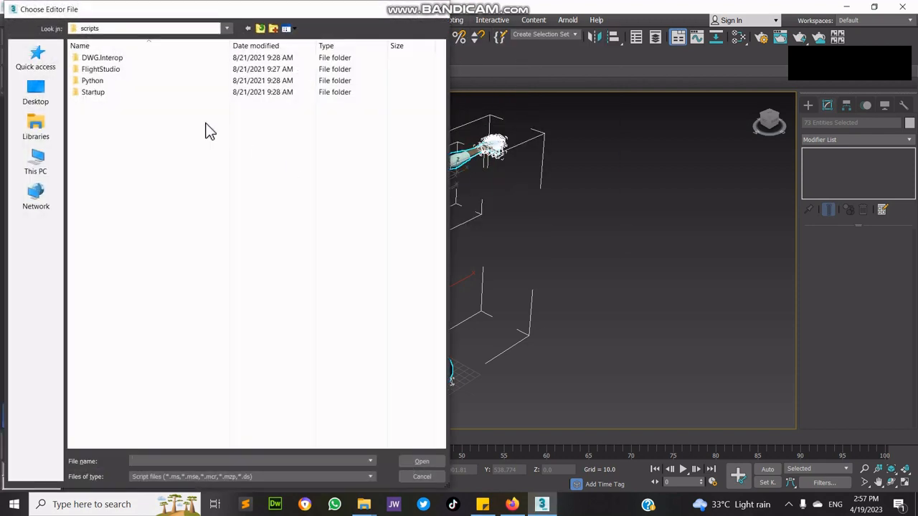
pyautogui.click(30, 131)
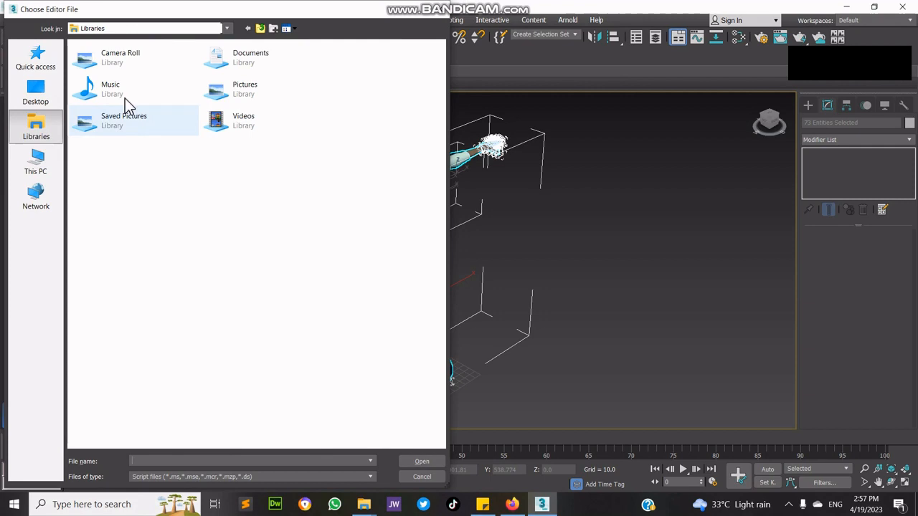
pyautogui.click(276, 61)
pyautogui.doubleClick(276, 60)
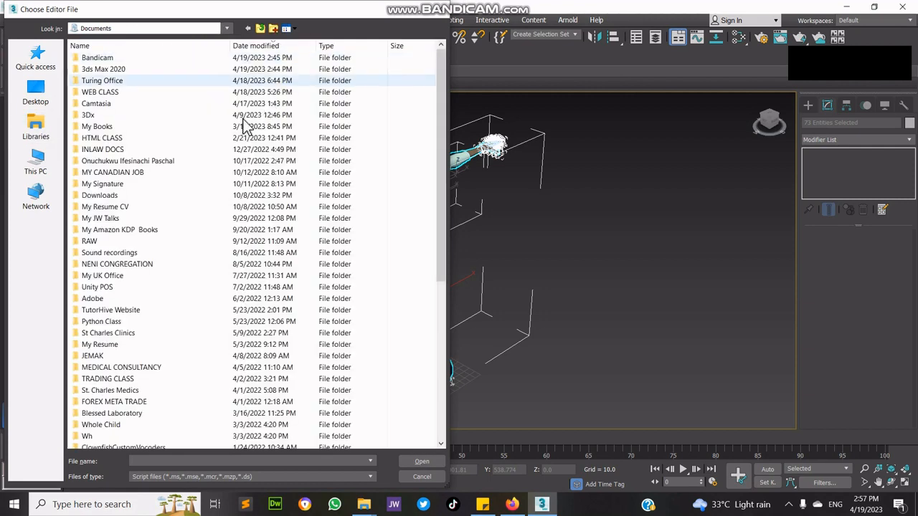
pyautogui.doubleClick(113, 116)
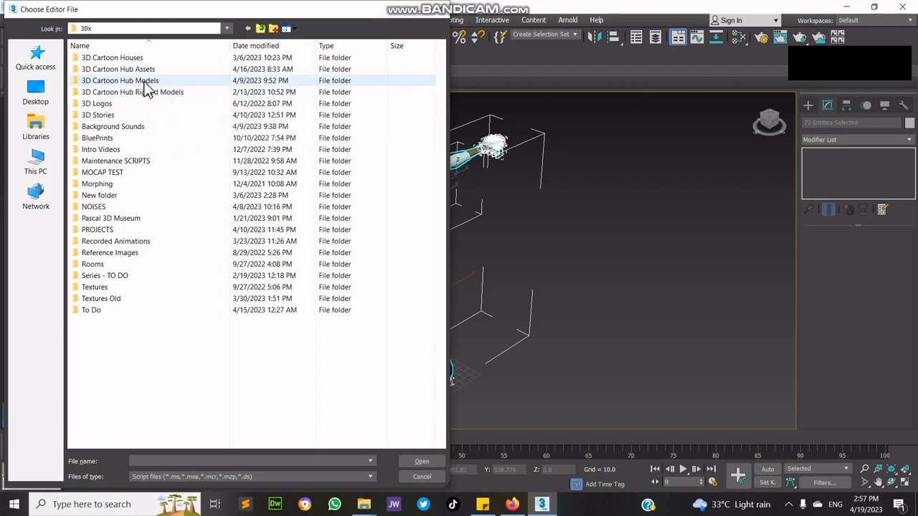
pyautogui.doubleClick(144, 81)
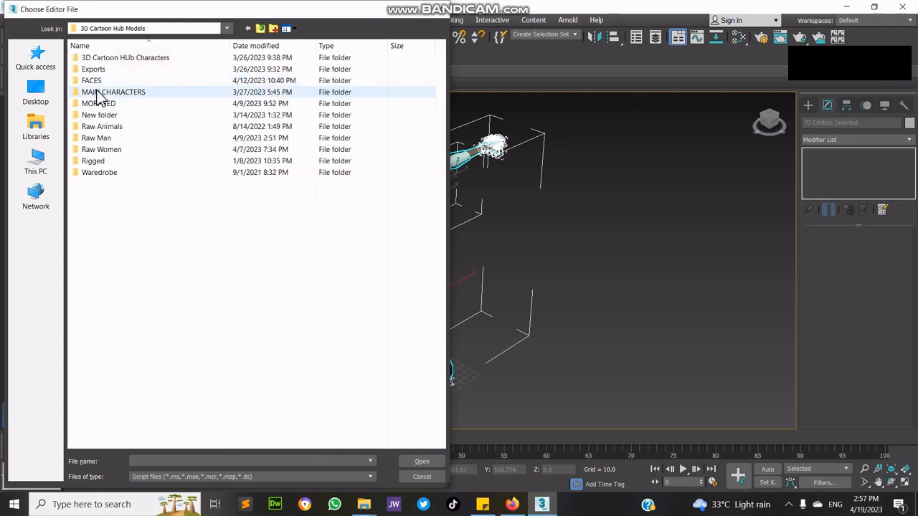
pyautogui.doubleClick(116, 163)
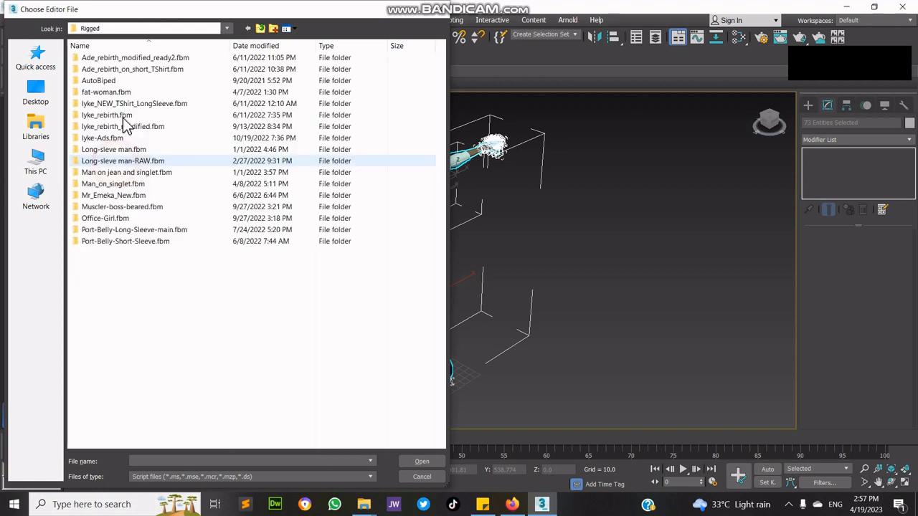
pyautogui.doubleClick(104, 82)
pyautogui.doubleClick(111, 59)
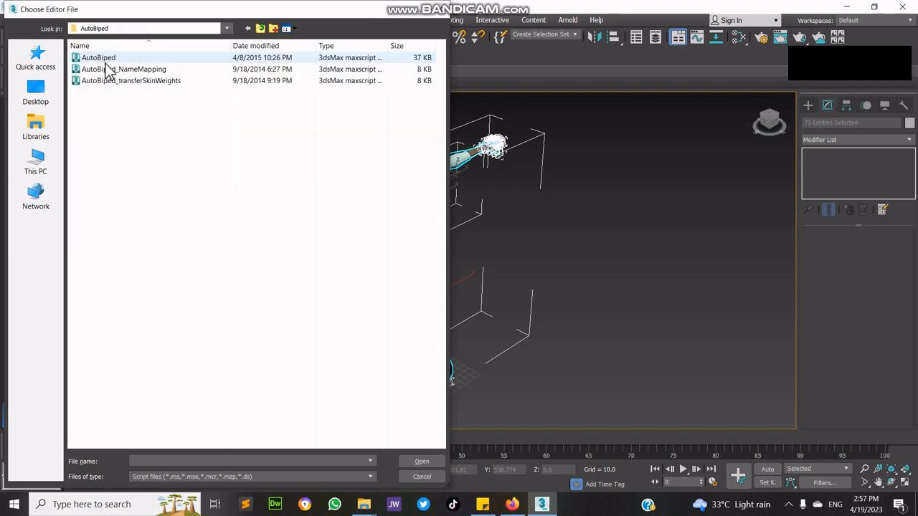
pyautogui.doubleClick(103, 58)
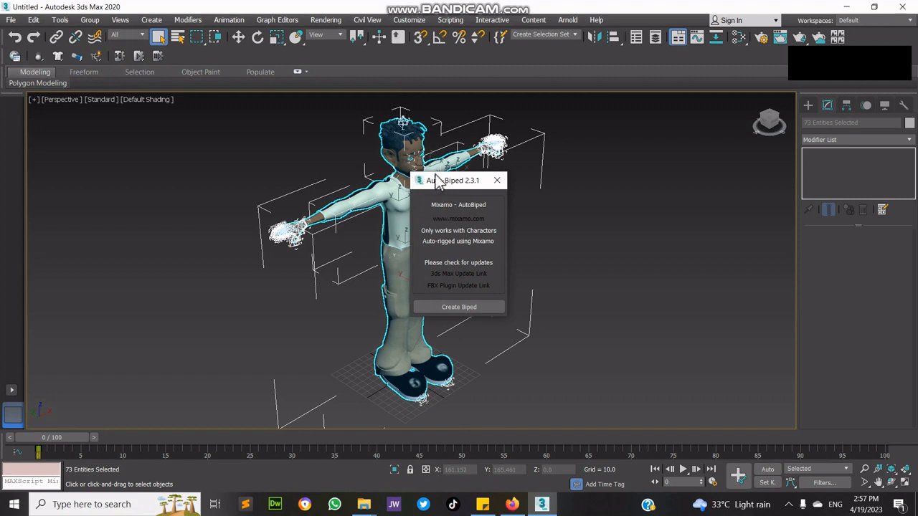
# Move the Auto-Biped window clear of the character and create a biped for the imported Mixamo rig.
pyautogui.moveTo(438, 183); pyautogui.dragTo(600, 148)
pyautogui.click(628, 276)
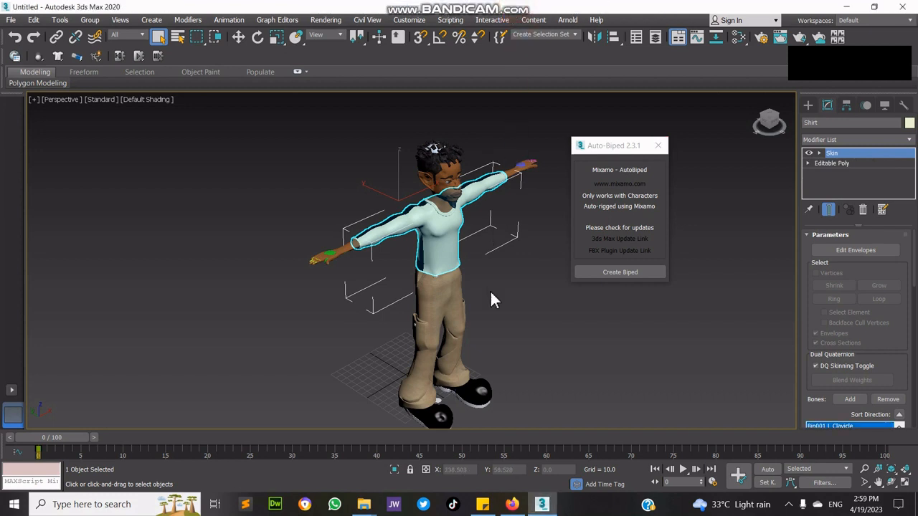
# Set the selection filter to Bone so that only rig bones can be picked in the viewport.
pyautogui.click(326, 35)
pyautogui.click(129, 37)
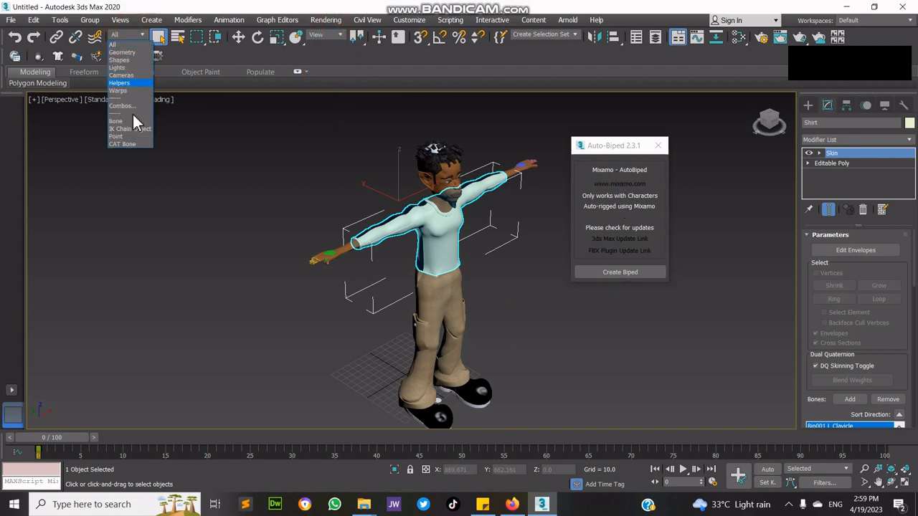
pyautogui.click(135, 123)
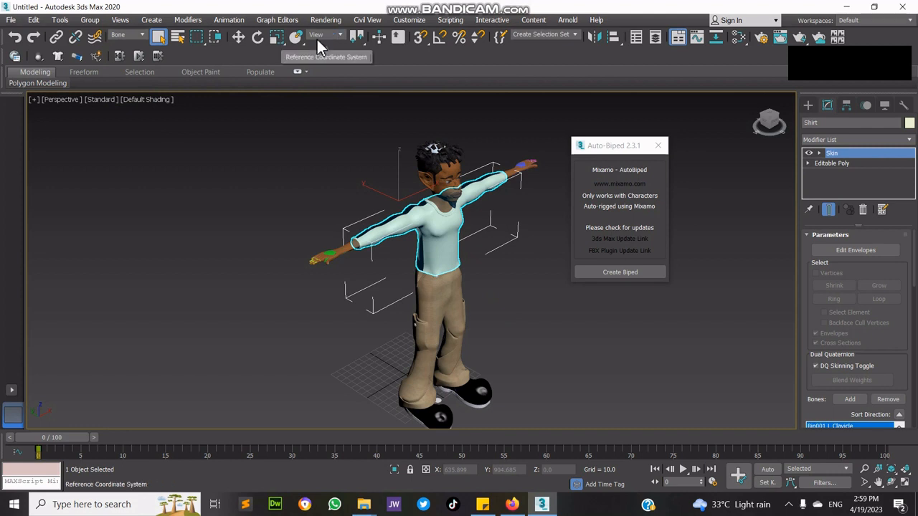
pyautogui.click(296, 38)
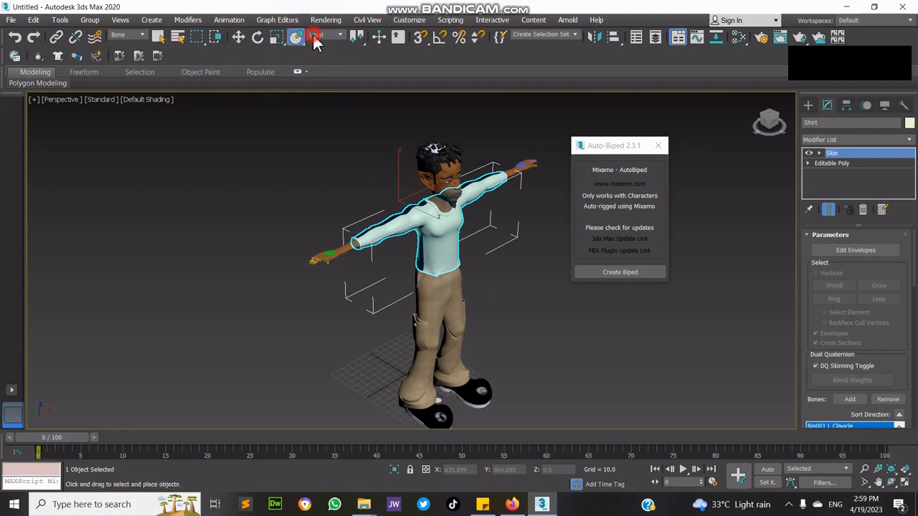
pyautogui.click(324, 34)
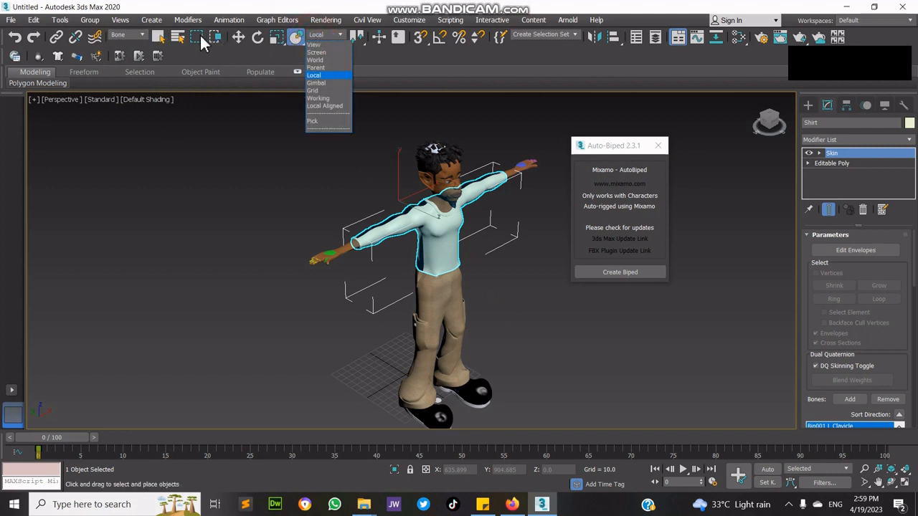
pyautogui.click(316, 68)
# Select both upper-arm bones of the biped and set the Rotate tool's reference coordinate system to Local.
pyautogui.click(238, 38)
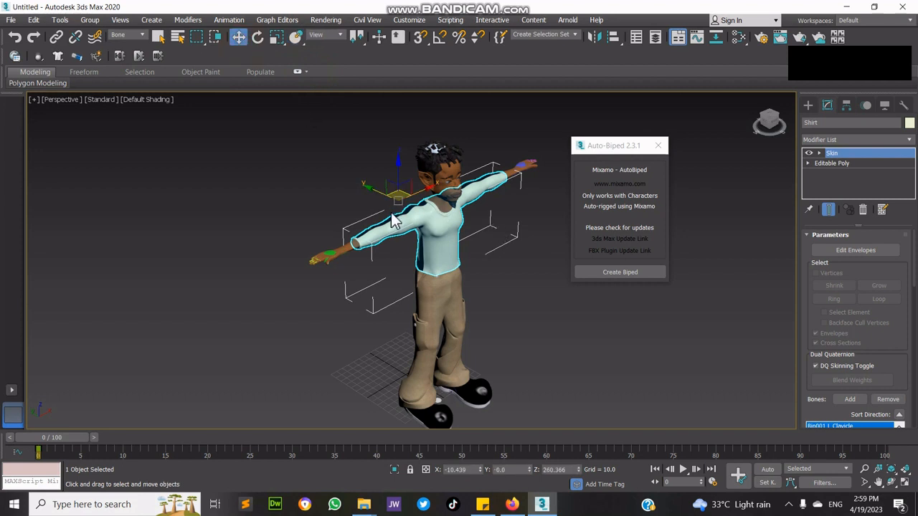
pyautogui.click(503, 271)
pyautogui.click(414, 217)
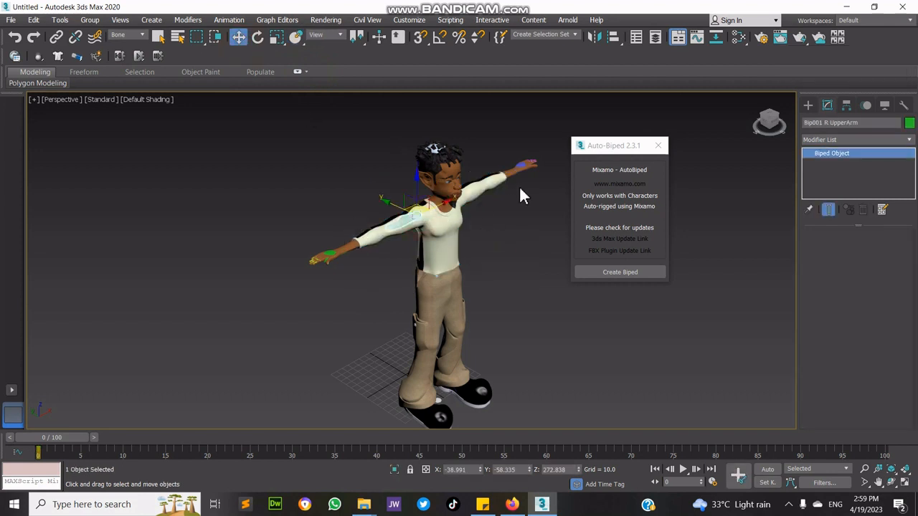
pyautogui.keyDown('ctrl'); pyautogui.click(474, 191); pyautogui.keyUp('ctrl')
pyautogui.scroll(3, 470, 188)
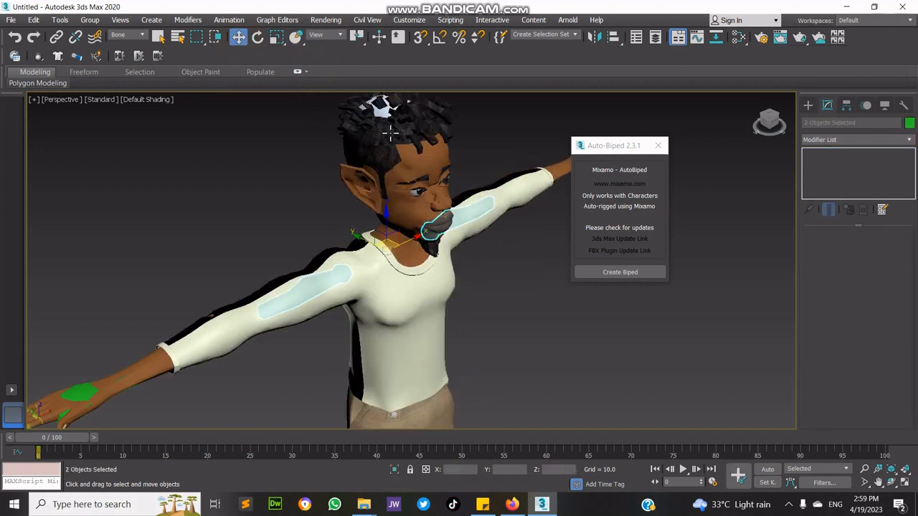
pyautogui.click(257, 37)
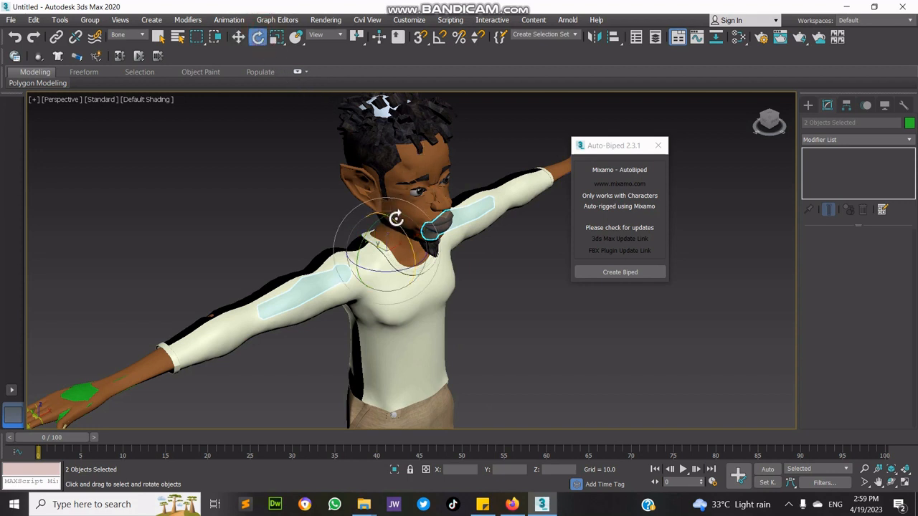
pyautogui.click(329, 35)
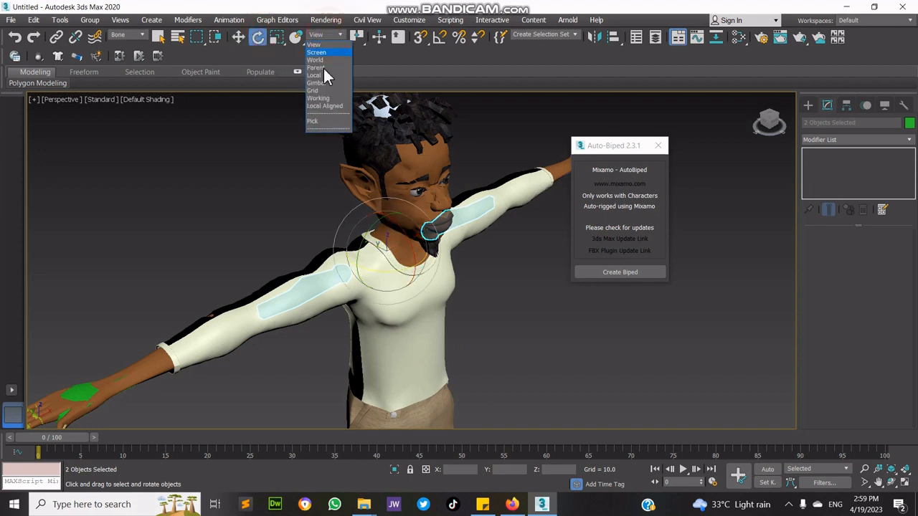
pyautogui.click(314, 74)
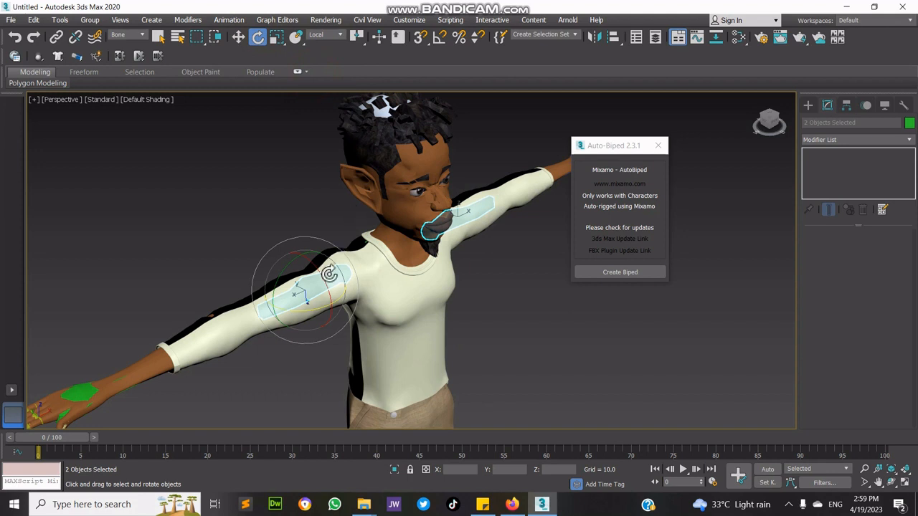
pyautogui.moveTo(337, 267); pyautogui.dragTo(383, 311)
pyautogui.moveTo(309, 255); pyautogui.dragTo(402, 307)
pyautogui.hotkey('ctrl', 'z')
# Close the Auto-Biped window and rotate both upper arms down from the T-pose to the character's sides.
pyautogui.scroll(-2, 430, 310)
pyautogui.moveTo(479, 313)
pyautogui.mouseDown(button='middle')
pyautogui.moveTo(473, 149)
pyautogui.moveTo(470, 180)
pyautogui.moveTo(512, 254)
pyautogui.moveTo(481, 308)
pyautogui.mouseUp(button='middle')
pyautogui.click(661, 145)
pyautogui.moveTo(381, 306); pyautogui.dragTo(380, 223, button='middle')
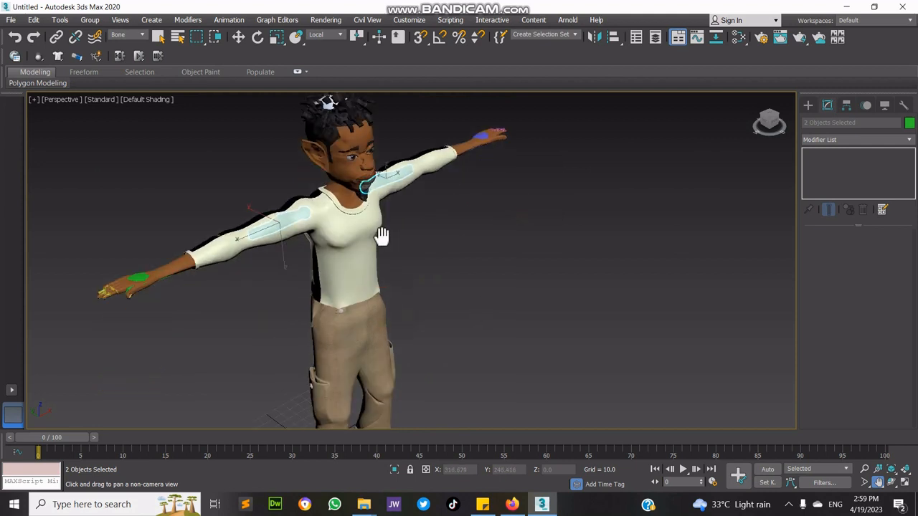
pyautogui.press('e')
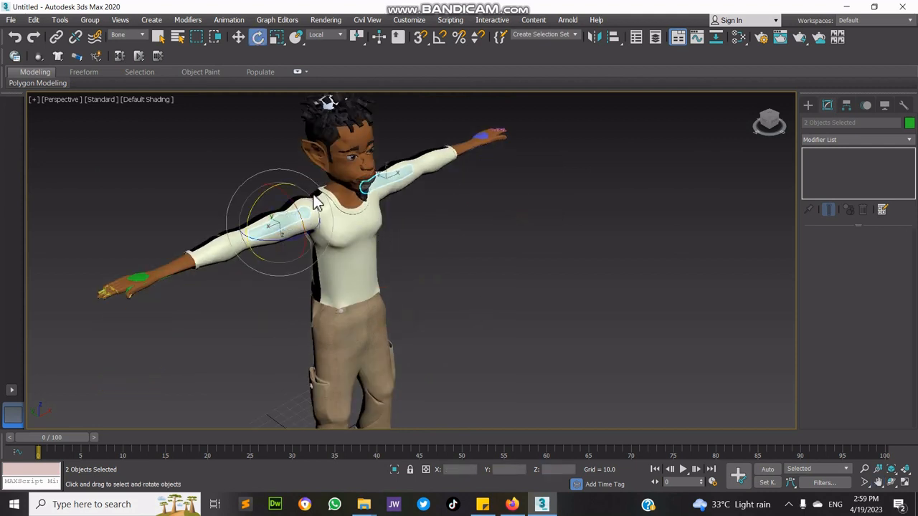
pyautogui.moveTo(303, 189); pyautogui.dragTo(291, 353)
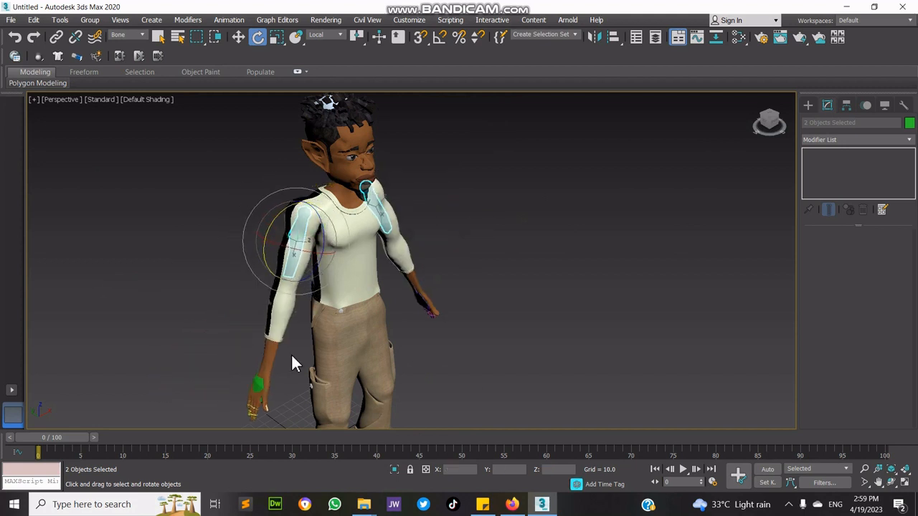
# Select both forearm bones and rotate them forward together to bend the elbows.
pyautogui.click(289, 319)
pyautogui.keyDown('ctrl'); pyautogui.click(399, 262); pyautogui.keyUp('ctrl')
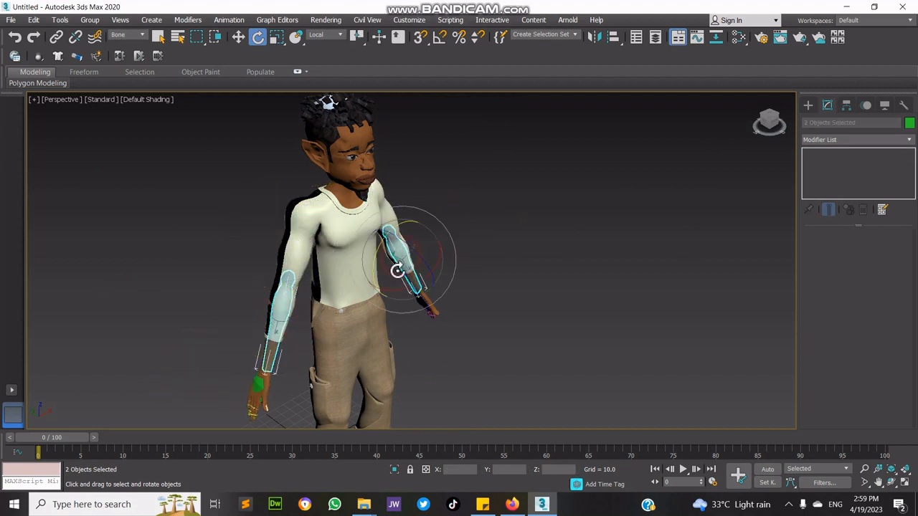
pyautogui.moveTo(381, 228); pyautogui.dragTo(357, 214)
# Rotate the left thigh bone by about 15 degrees to swing the left leg forward.
pyautogui.click(877, 482)
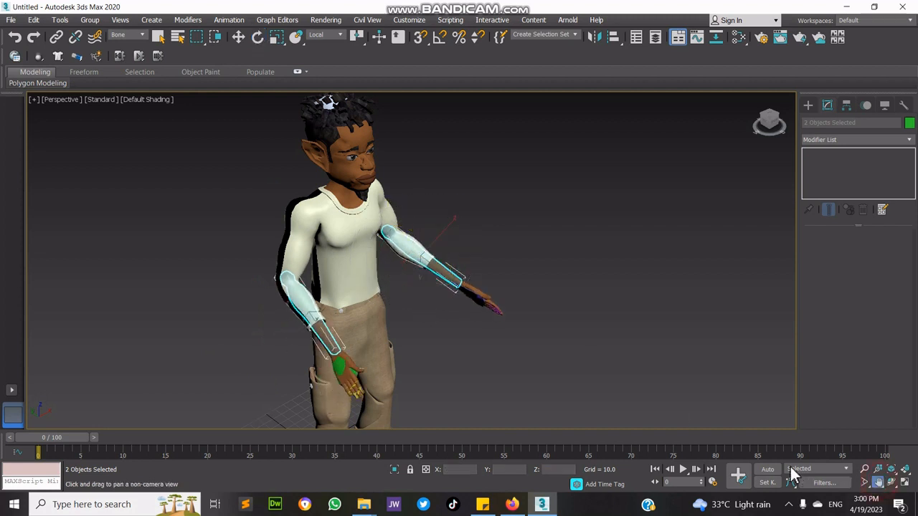
pyautogui.moveTo(551, 304); pyautogui.dragTo(466, 310)
pyautogui.press('e')
pyautogui.click(310, 191)
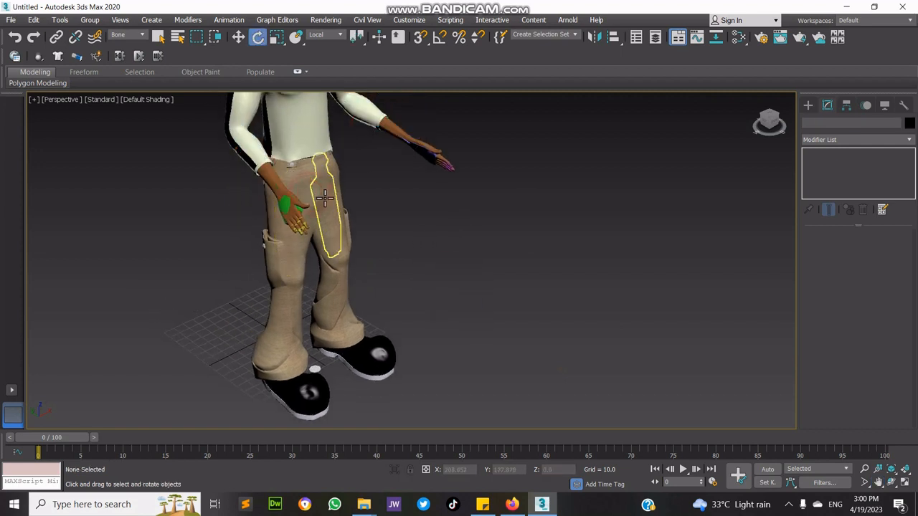
pyautogui.moveTo(344, 148); pyautogui.dragTo(346, 154)
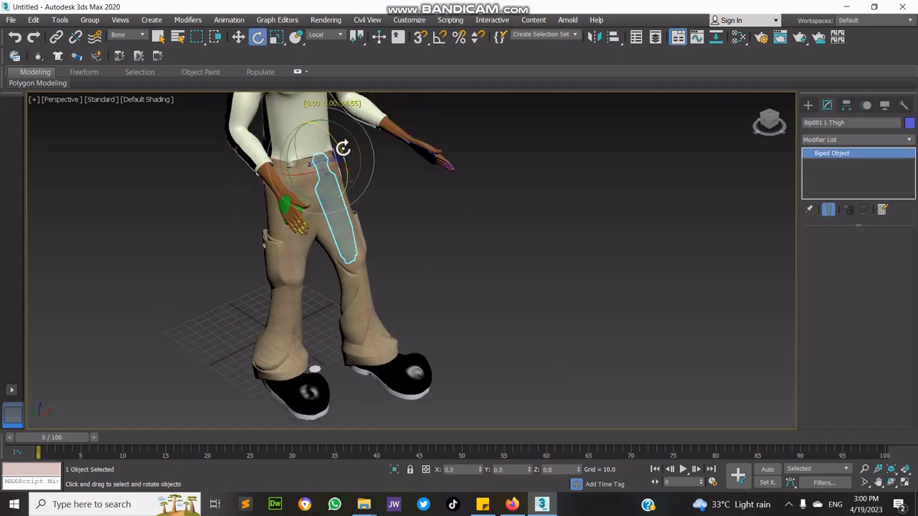
# Rotate the right calf bone slightly backward to bend the right knee.
pyautogui.click(276, 297)
pyautogui.moveTo(301, 267); pyautogui.dragTo(438, 306)
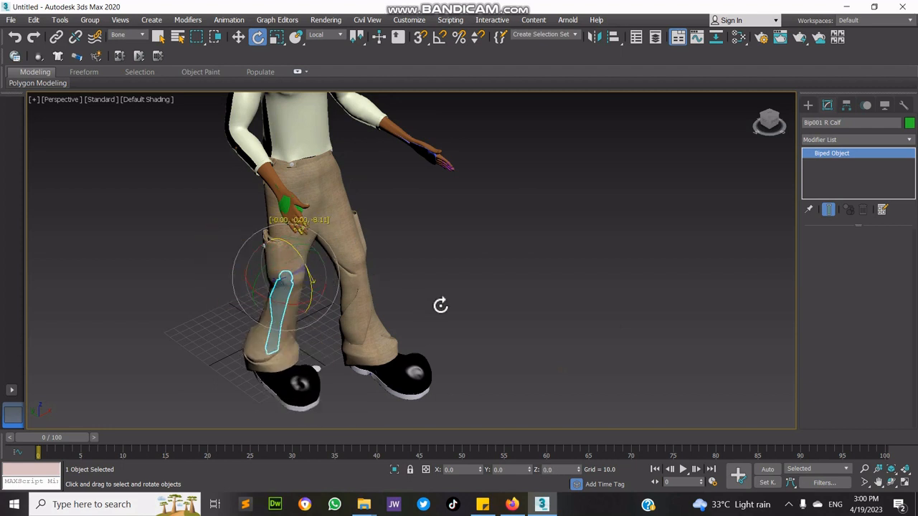
pyautogui.click(877, 482)
pyautogui.moveTo(533, 251); pyautogui.dragTo(574, 306)
pyautogui.rightClick(582, 294)
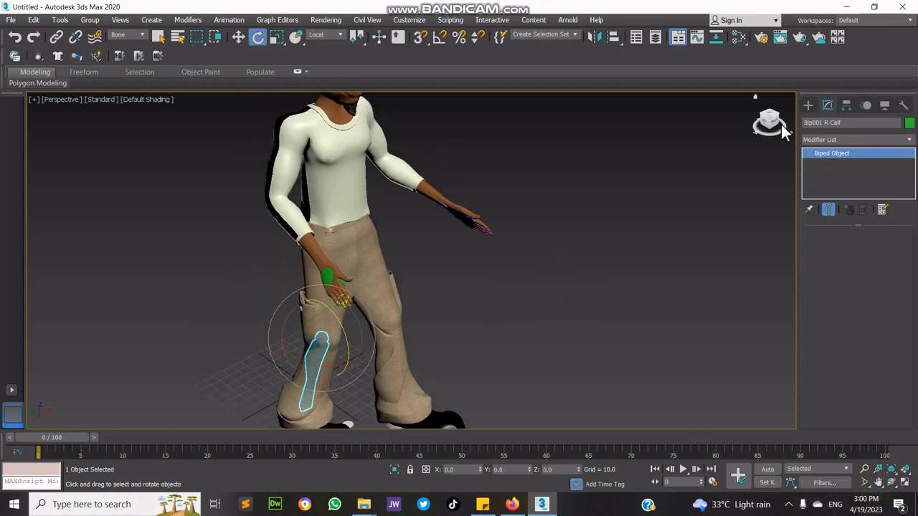
# Load the answering-call-mouth-to-phone biped motion file from Recorded Animations onto the biped, auto-renaming the duplicate merged material.
pyautogui.click(866, 106)
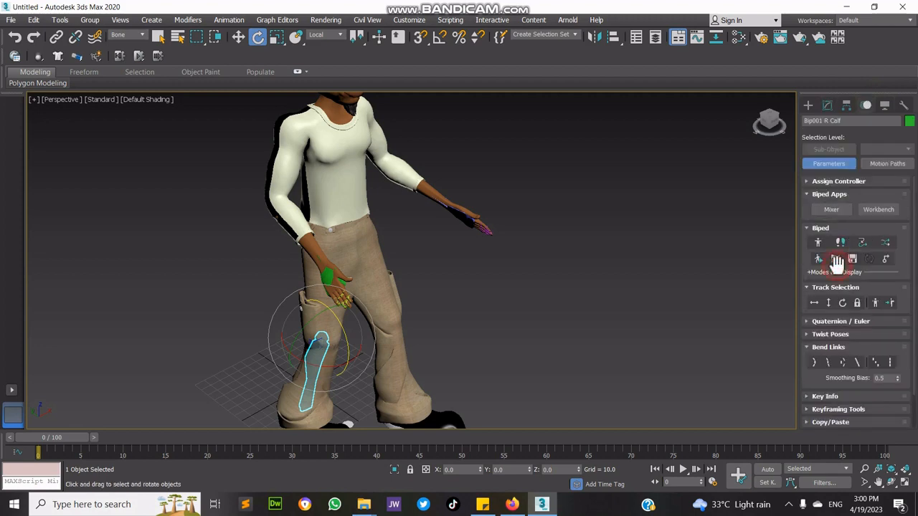
pyautogui.click(836, 258)
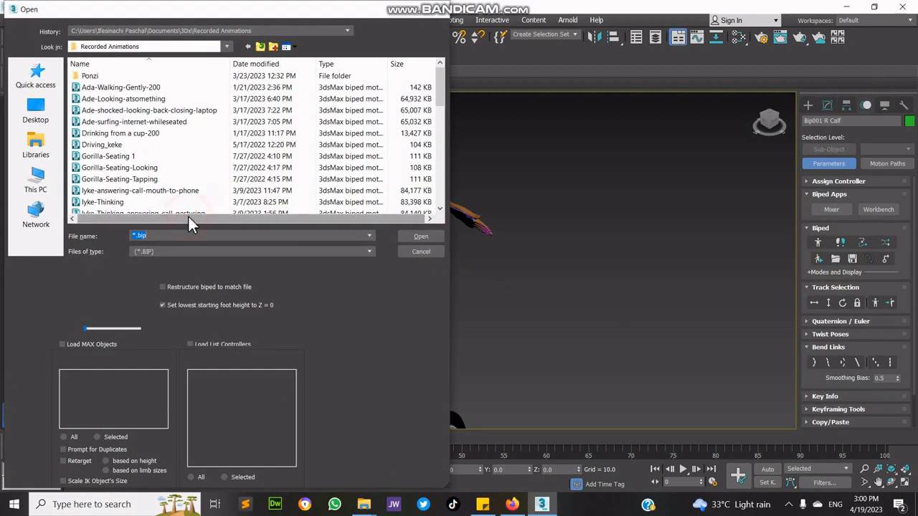
pyautogui.doubleClick(178, 192)
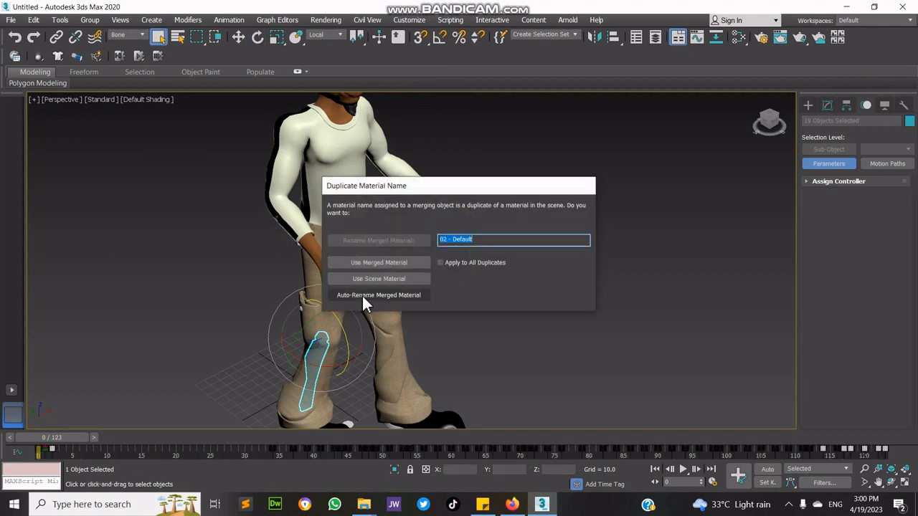
pyautogui.click(361, 295)
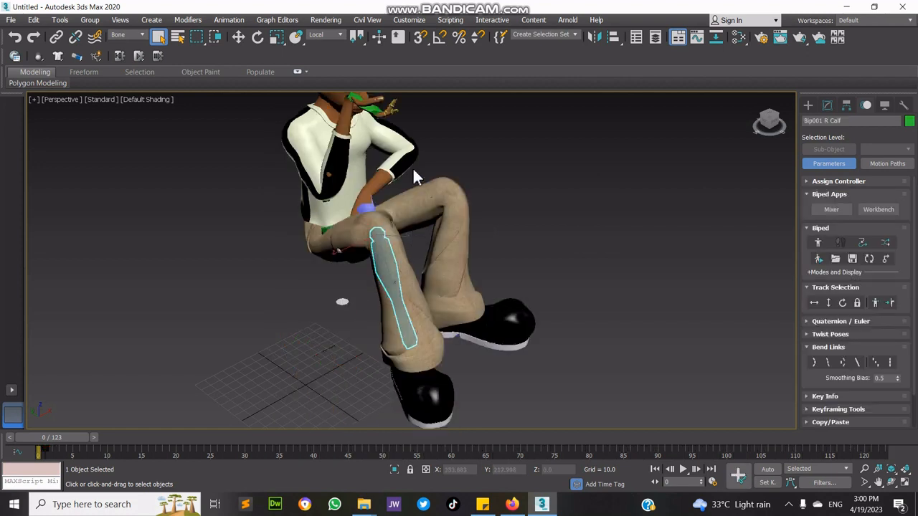
# Select the whole biped and delete all of its loaded animation keys on the timeline.
pyautogui.click(878, 482)
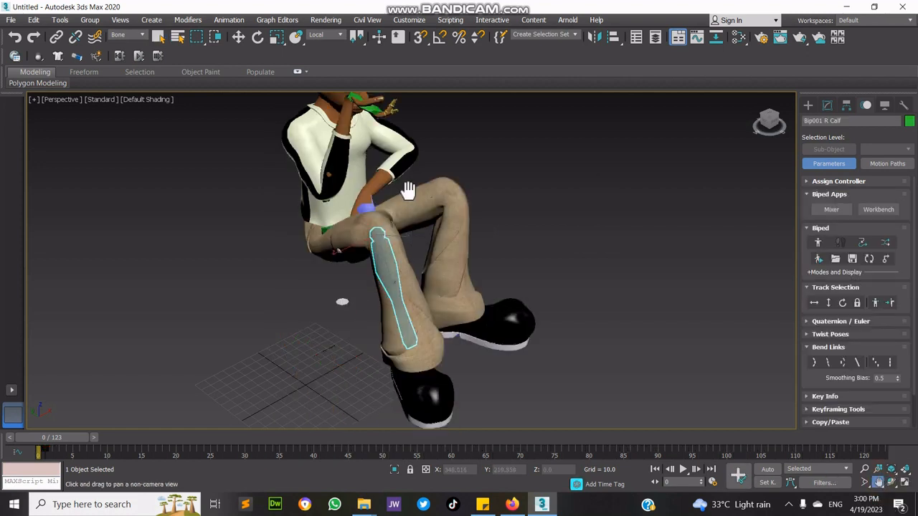
pyautogui.moveTo(408, 191); pyautogui.dragTo(411, 222)
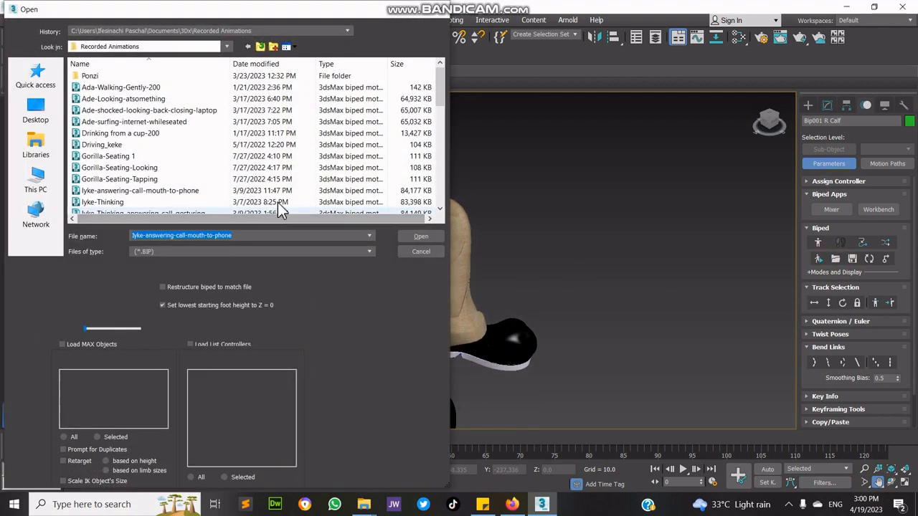
pyautogui.click(437, 18)
pyautogui.scroll(-4, 486, 346)
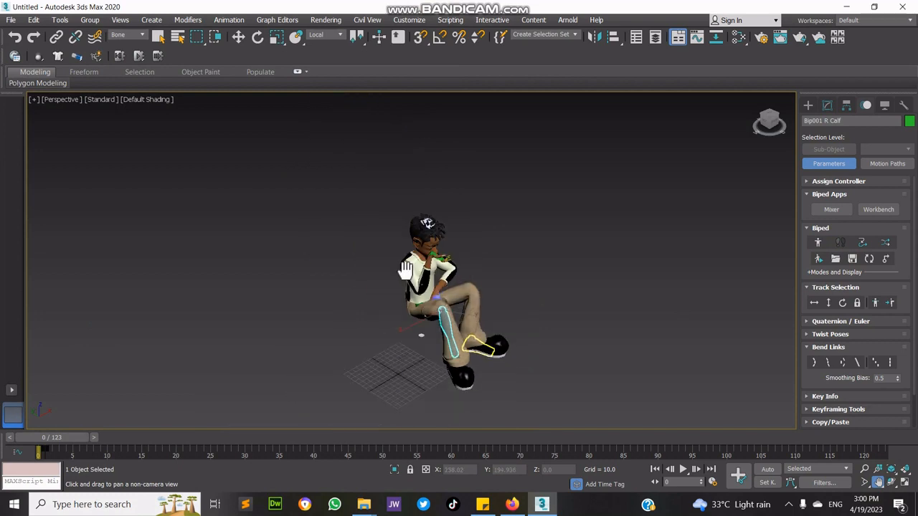
pyautogui.rightClick(404, 268)
pyautogui.moveTo(602, 446); pyautogui.dragTo(605, 448)
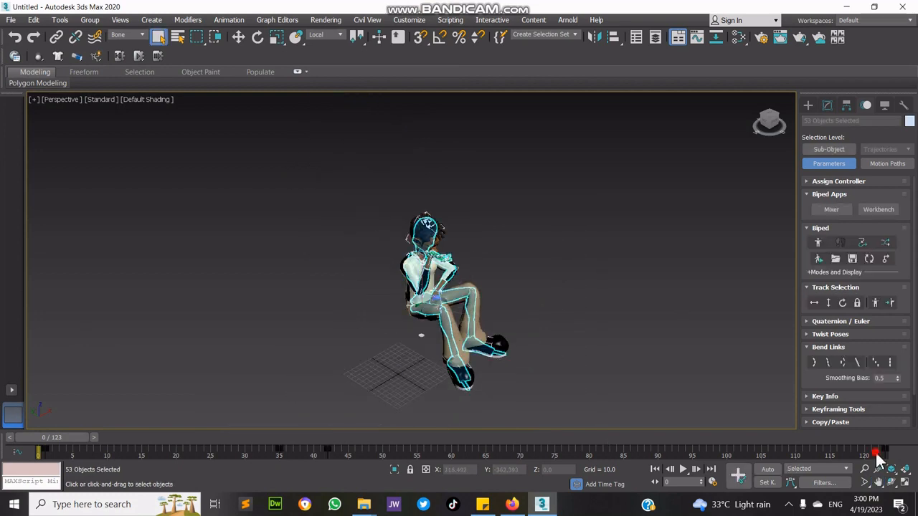
pyautogui.moveTo(875, 452); pyautogui.dragTo(2, 511)
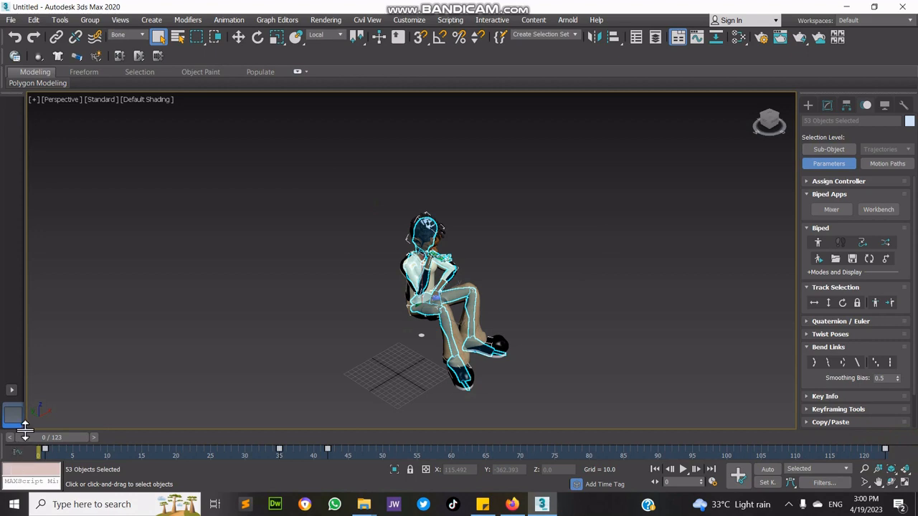
pyautogui.press('Delete')
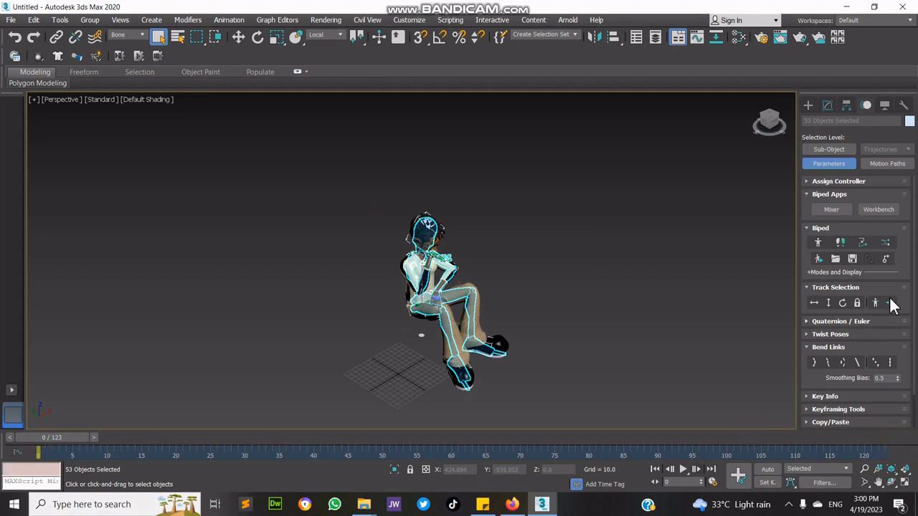
# Load the Walking-Long-300 biped motion file from Recorded Animations onto the biped.
pyautogui.click(835, 259)
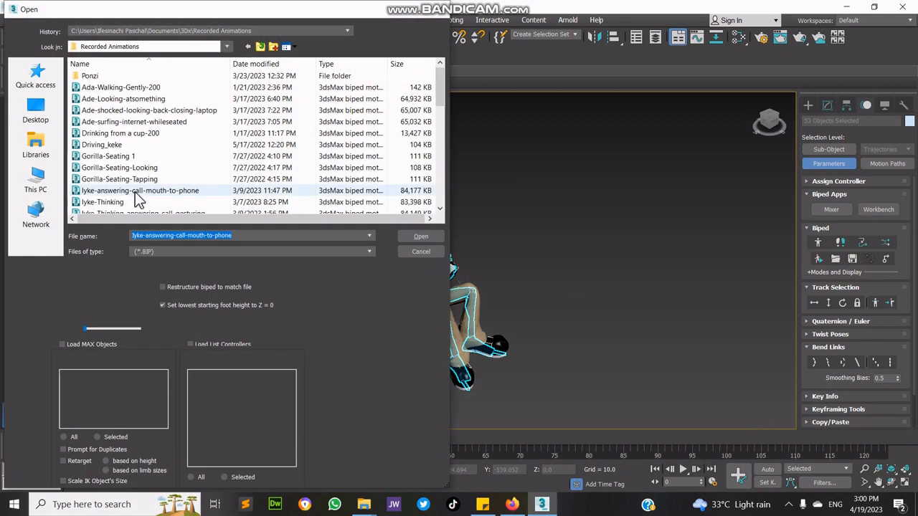
pyautogui.scroll(-5, 135, 192)
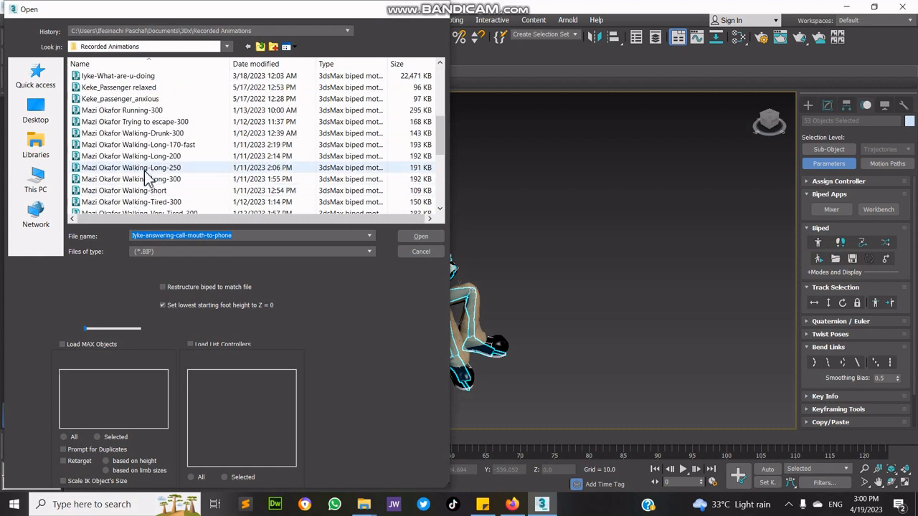
pyautogui.doubleClick(151, 180)
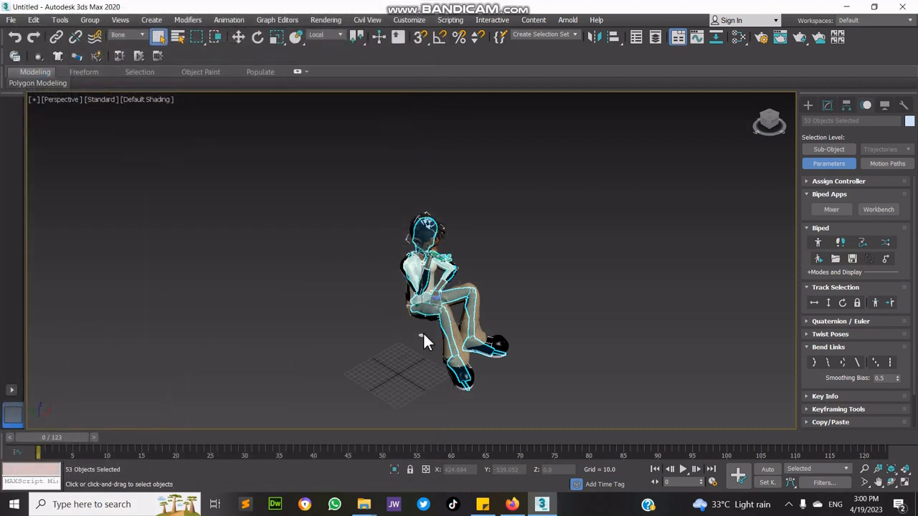
# Deselect the biped and play the walking animation to check how the character moves.
pyautogui.click(596, 422)
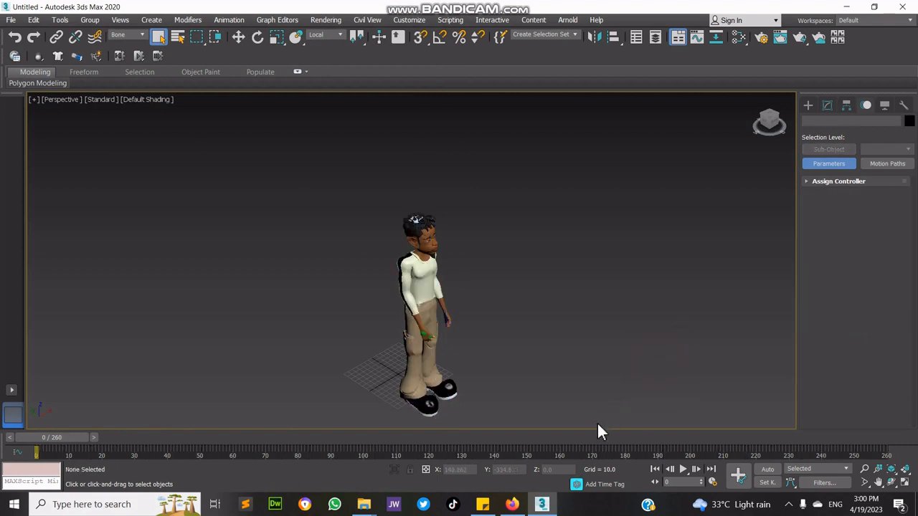
pyautogui.scroll(2, 430, 401)
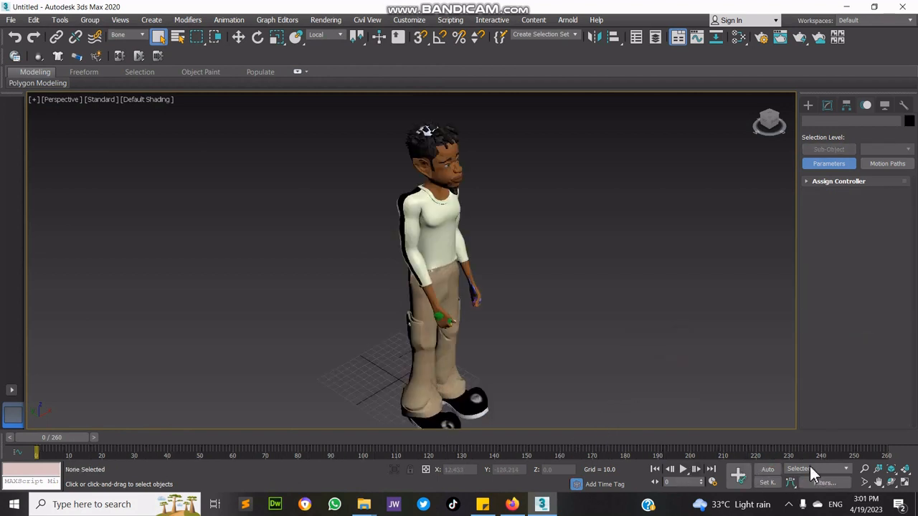
pyautogui.click(681, 470)
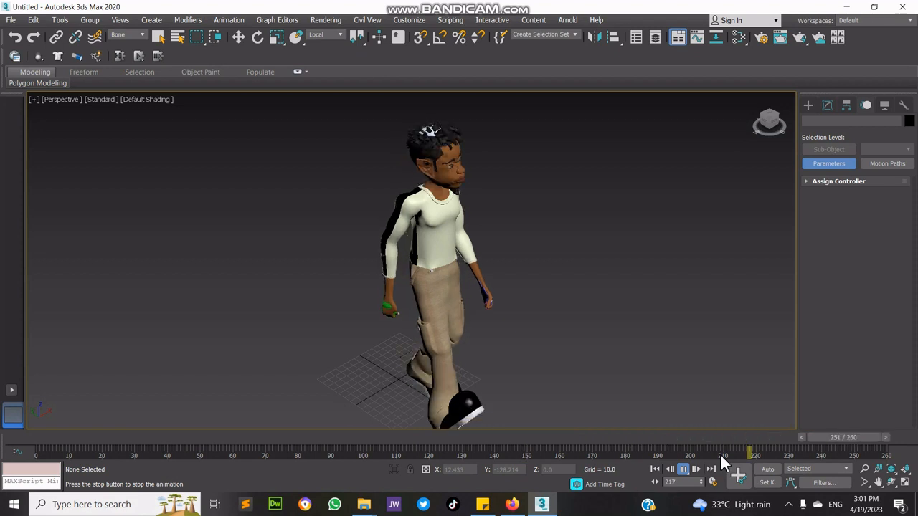
# Scrub the walking animation from frame 0 to frame 255 to examine the character's motion, leaving playback stopped.
pyautogui.click(37, 438)
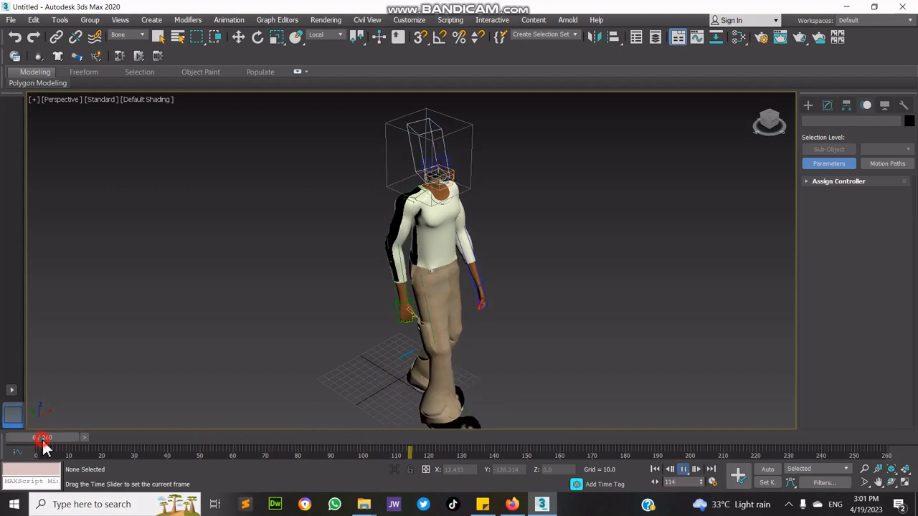
pyautogui.moveTo(81, 438); pyautogui.dragTo(155, 441)
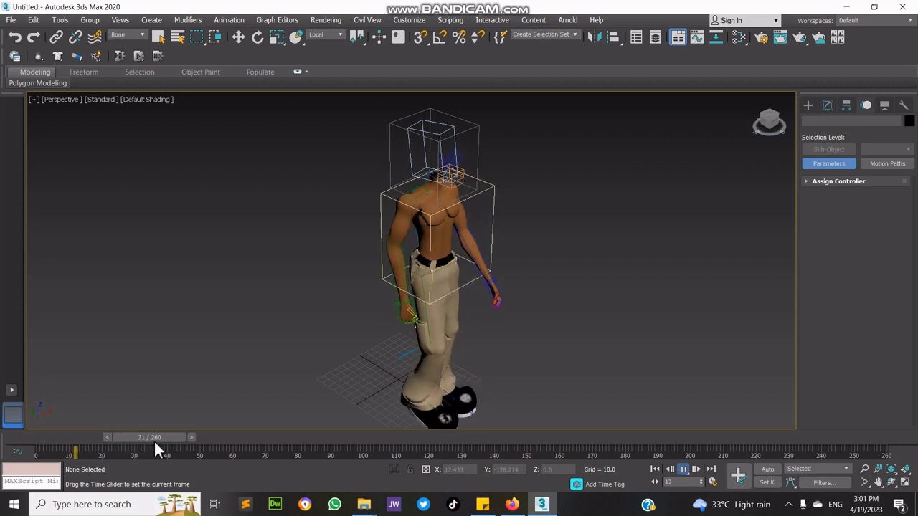
pyautogui.moveTo(220, 444); pyautogui.dragTo(451, 458)
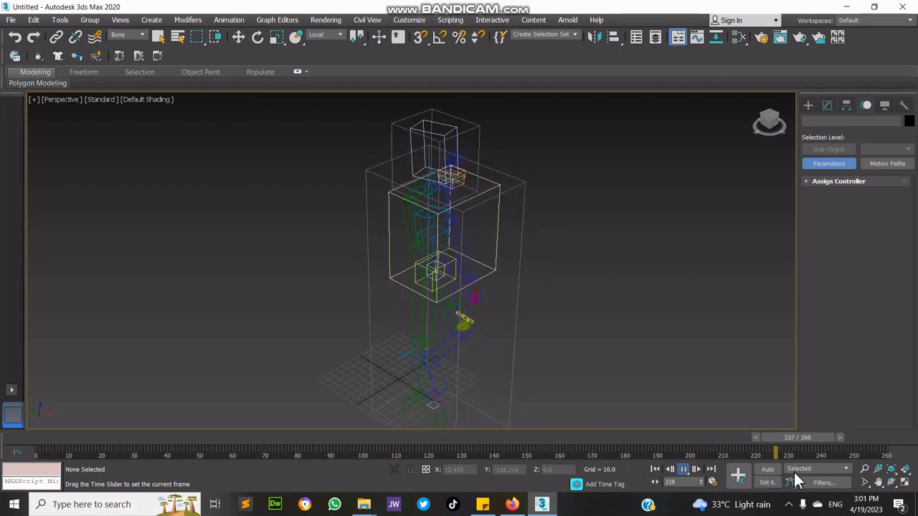
pyautogui.click(846, 469)
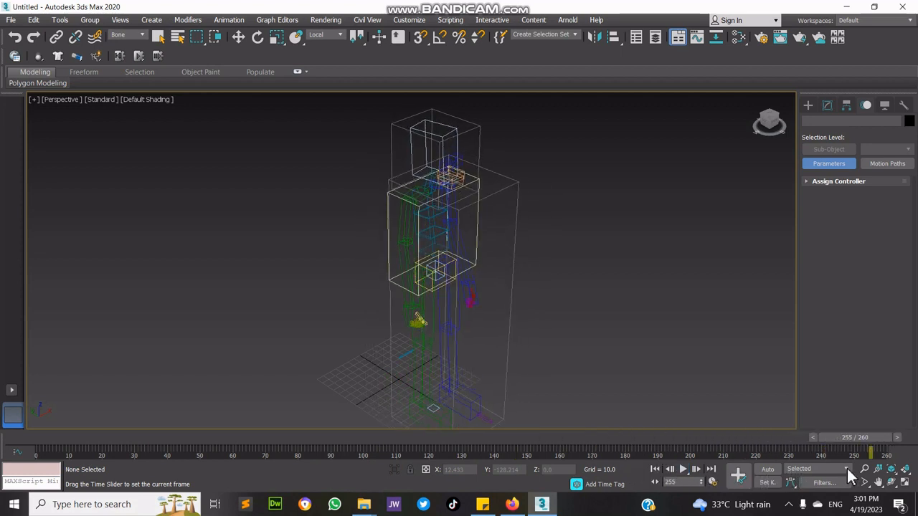
pyautogui.press('q')
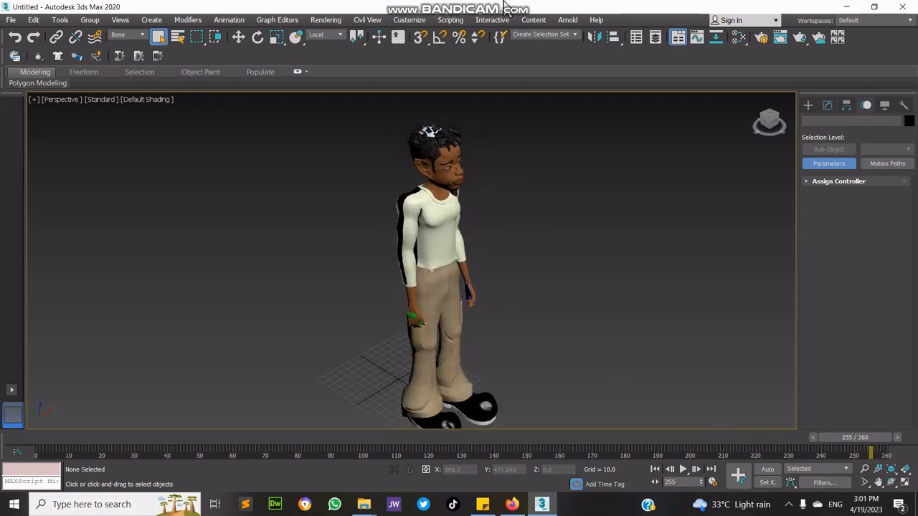
pyautogui.moveTo(506, 7)
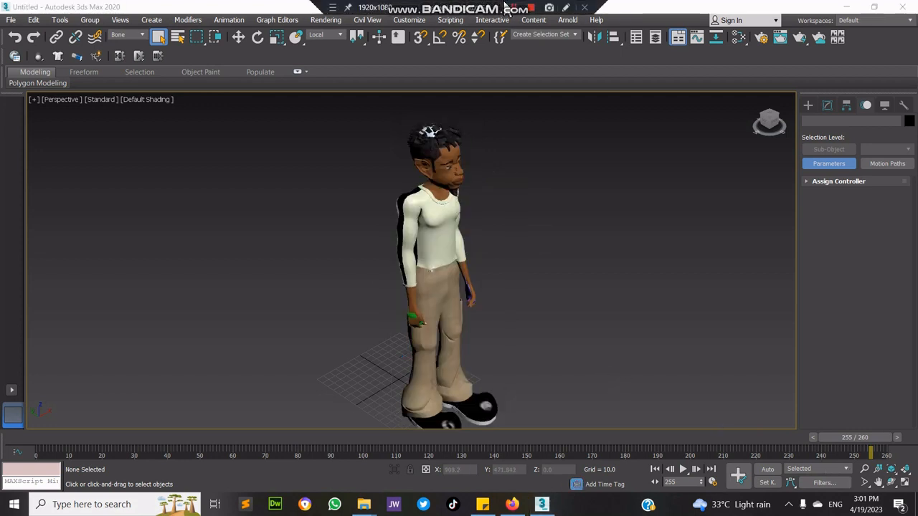